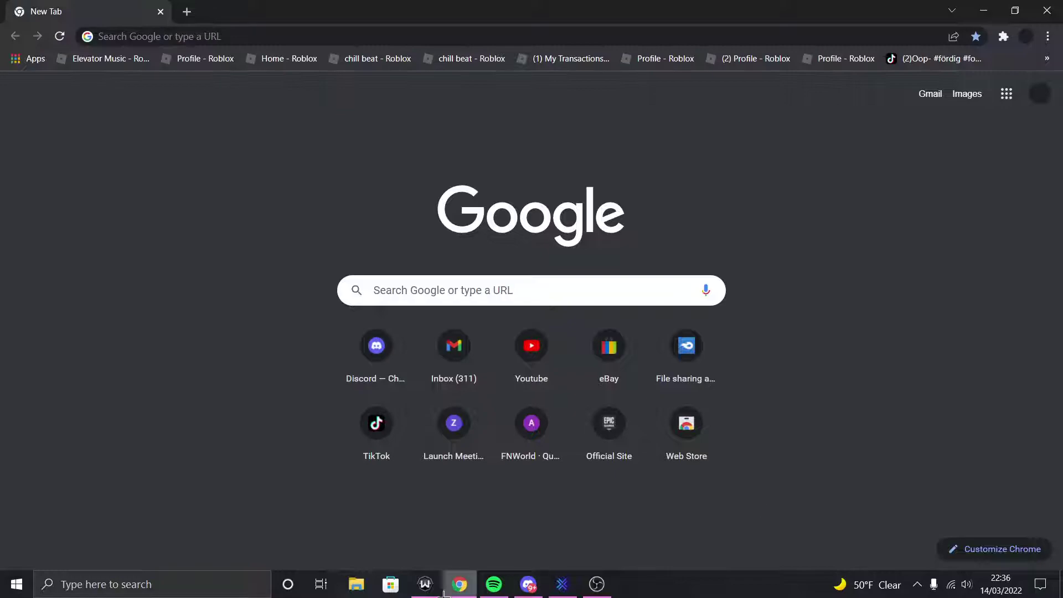
Bring up the Exodus Bitcoin wallet showing 0 BTC and its sent and received transactions
click(562, 584)
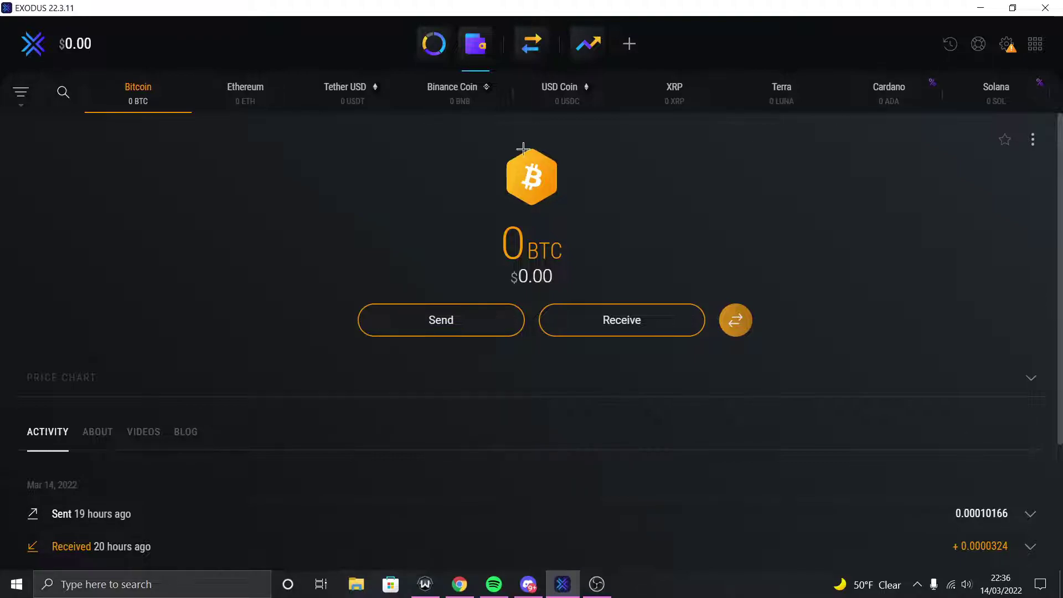
Search Chrome for 'wyre widget' and open the Wyre Widget purchase page ($100 to DAI)
click(976, 7)
click(137, 37)
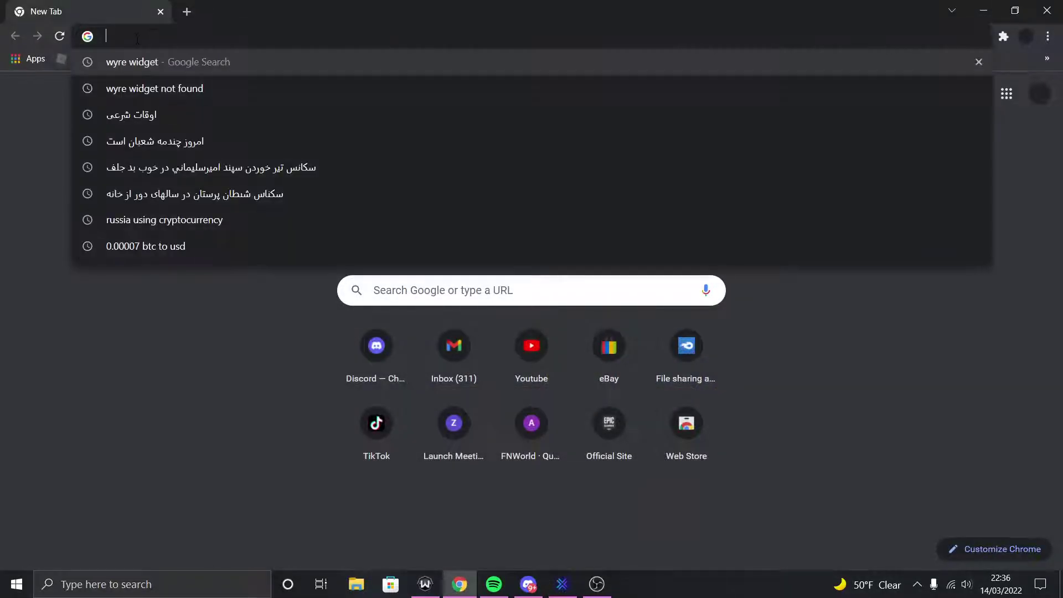
text(wyre widget)
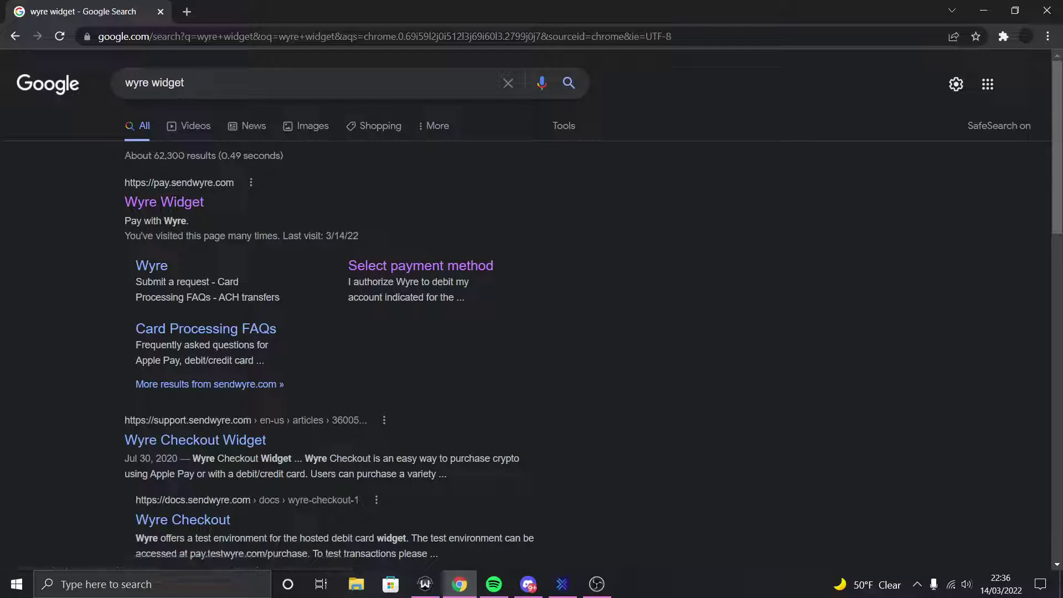
click(561, 584)
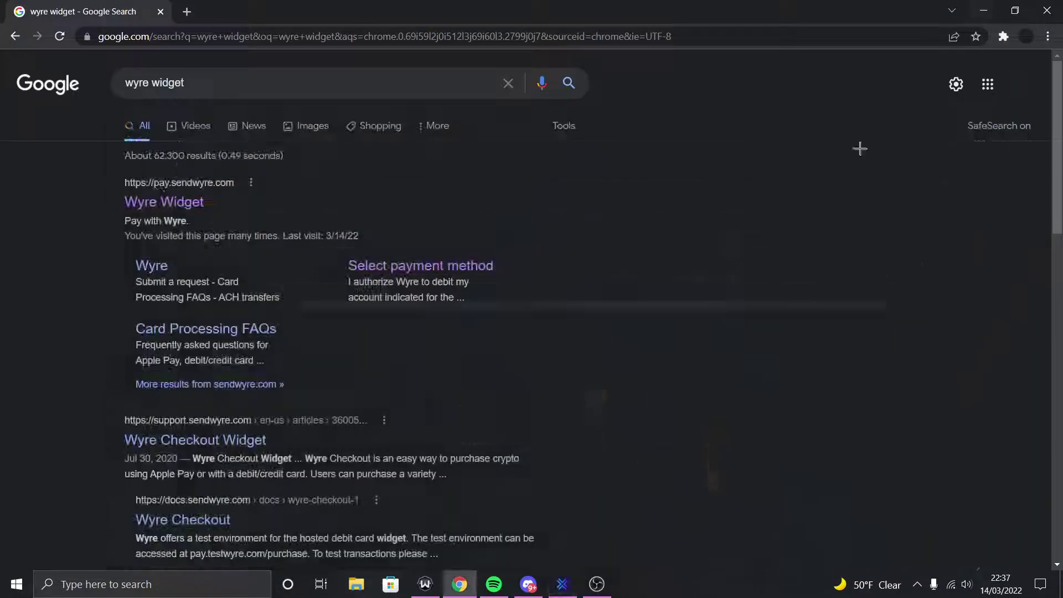
click(981, 8)
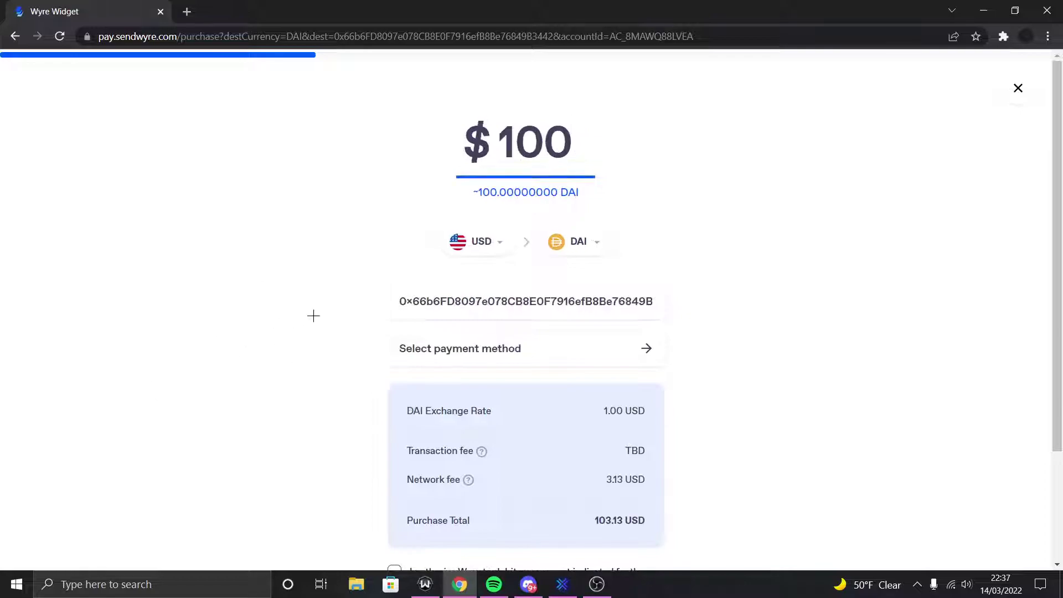
Clear the prefilled wallet address in the Wyre order
click(469, 310)
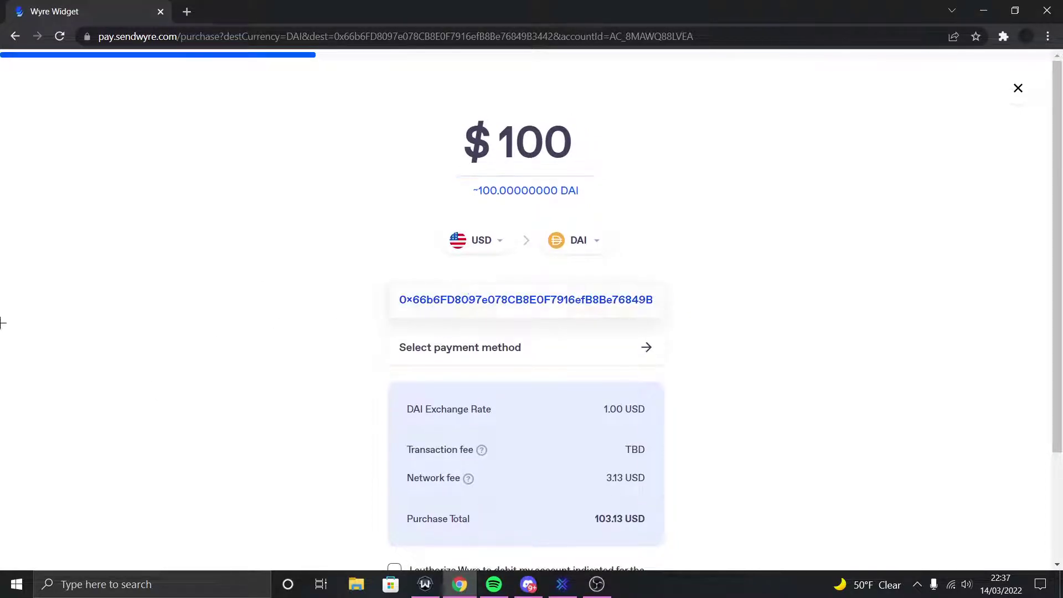
key(ctrl+a)
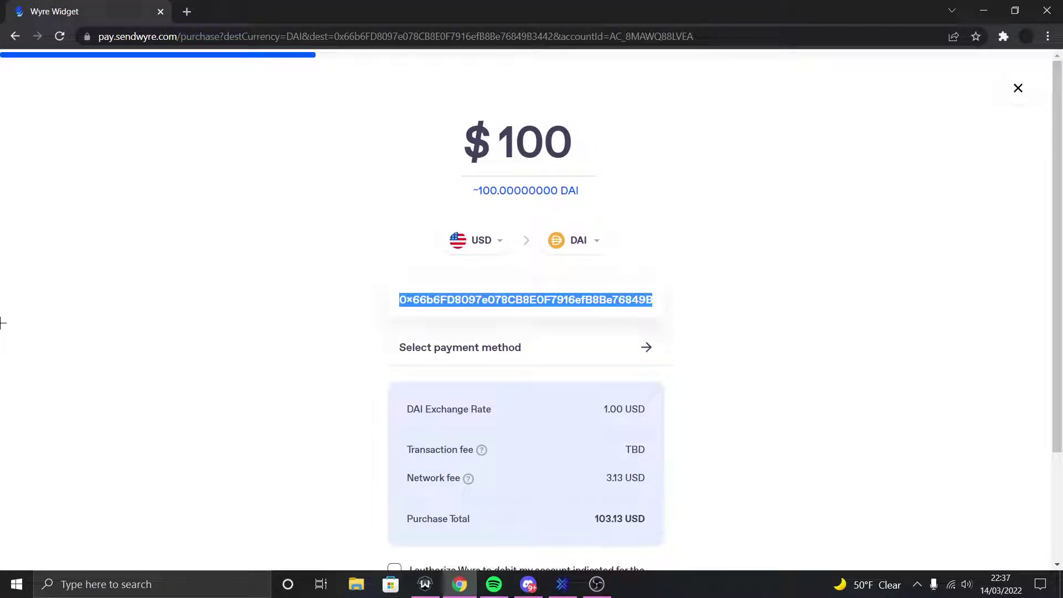
key(BackSpace)
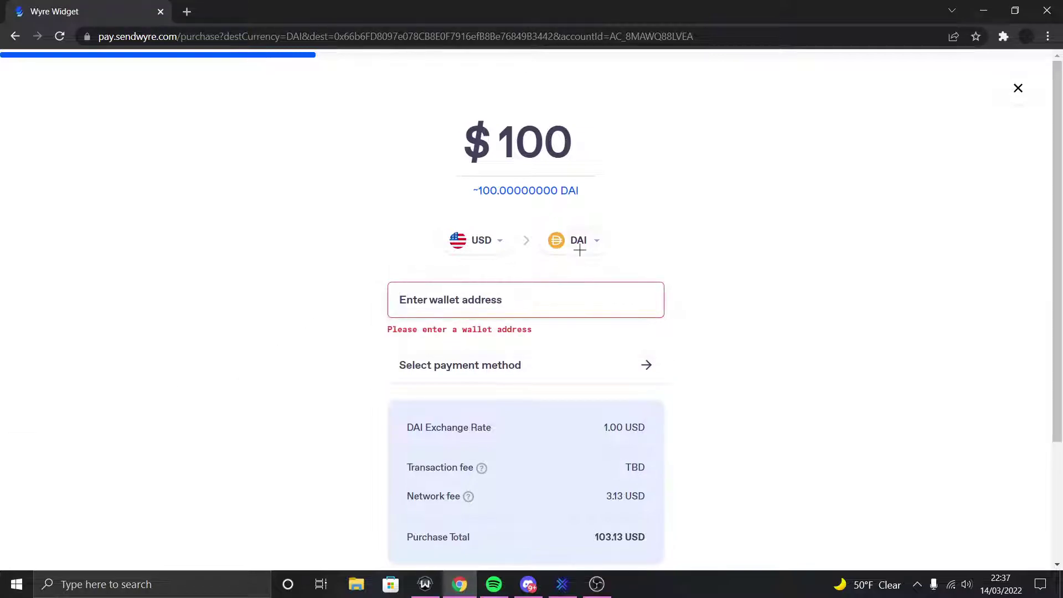
Switch the destination currency from DAI to BTC, then browse the currency list again
click(579, 248)
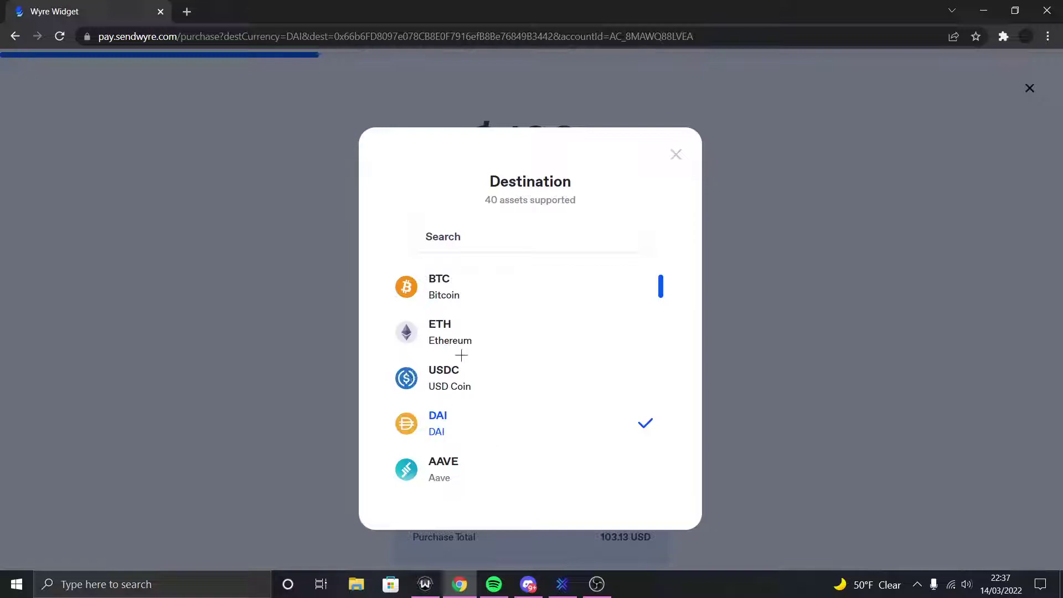
click(445, 294)
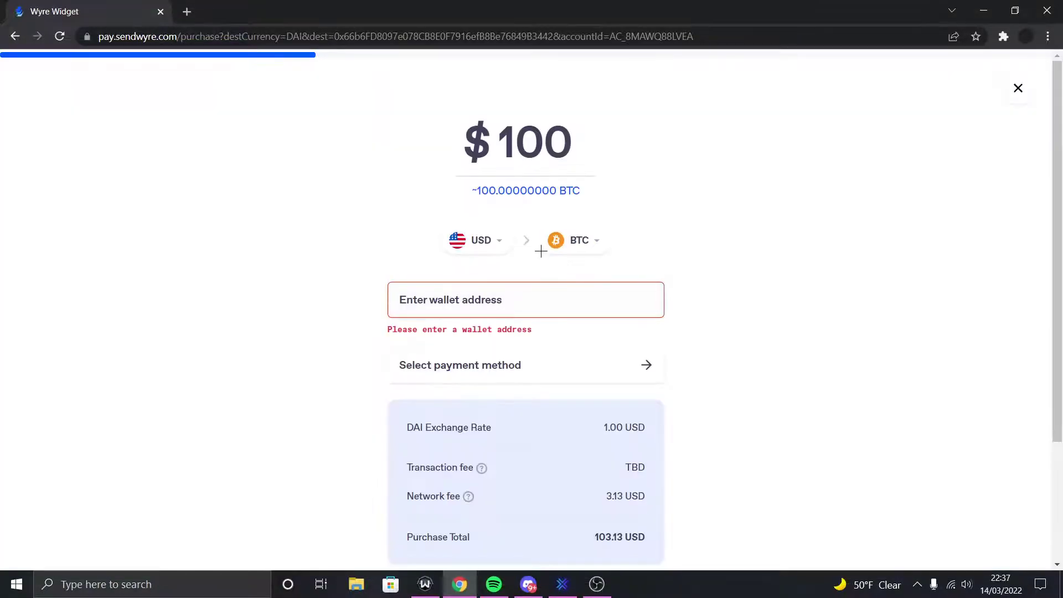
click(555, 240)
scroll(523, 348, down, 5)
scroll(524, 324, down, 10)
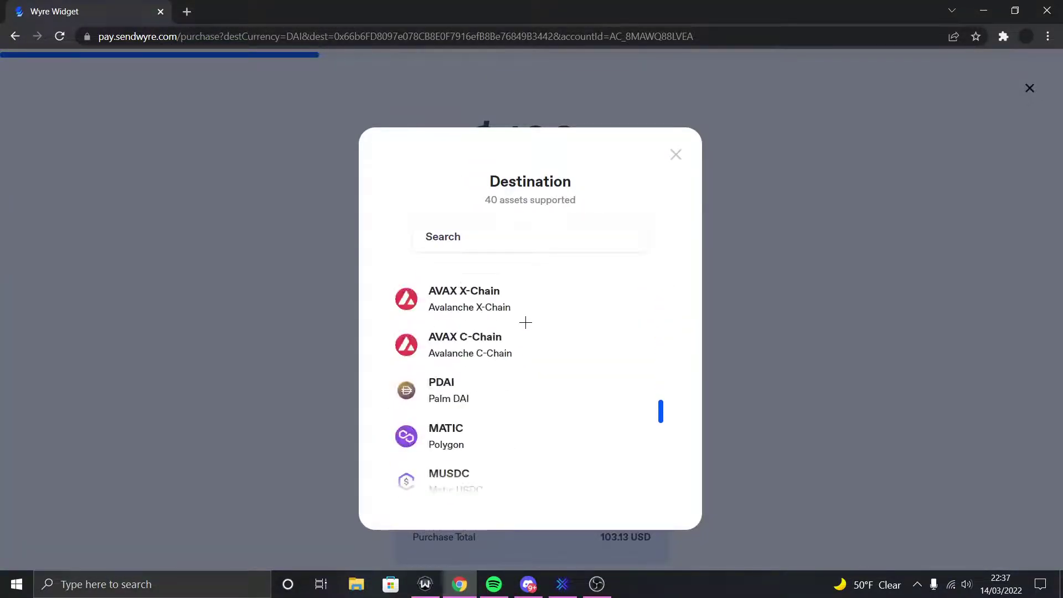
drag(666, 494, 656, 239)
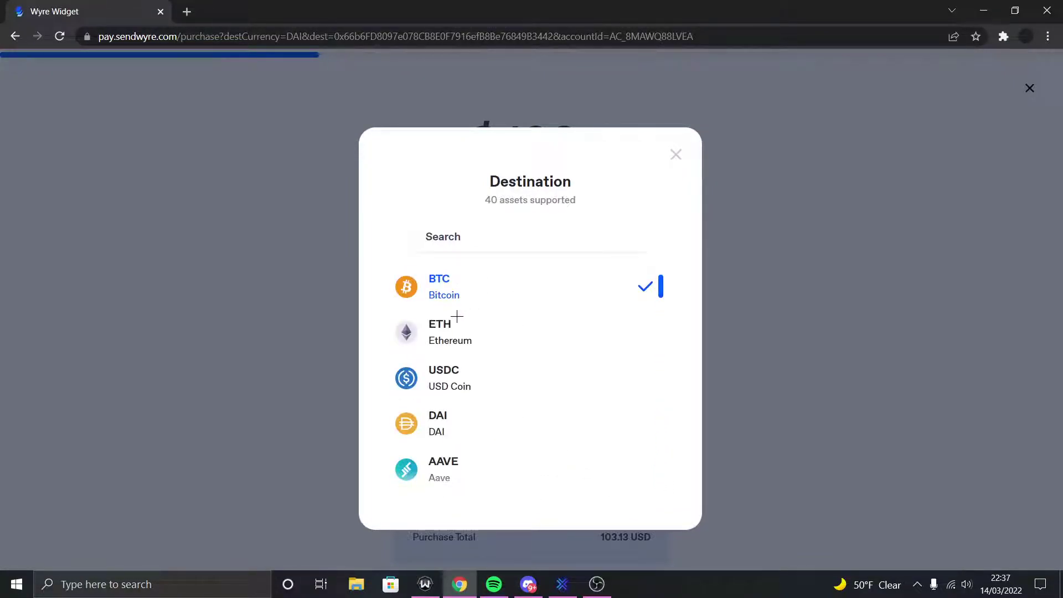
Set the destination to ETH and copy the Ethereum receiving address from Exodus
click(427, 332)
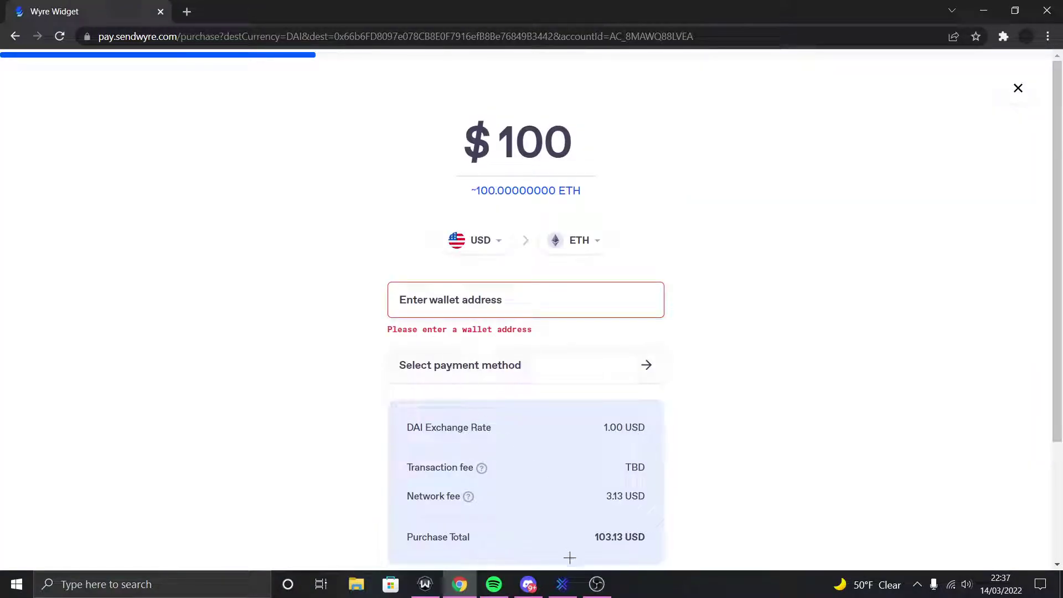
click(562, 585)
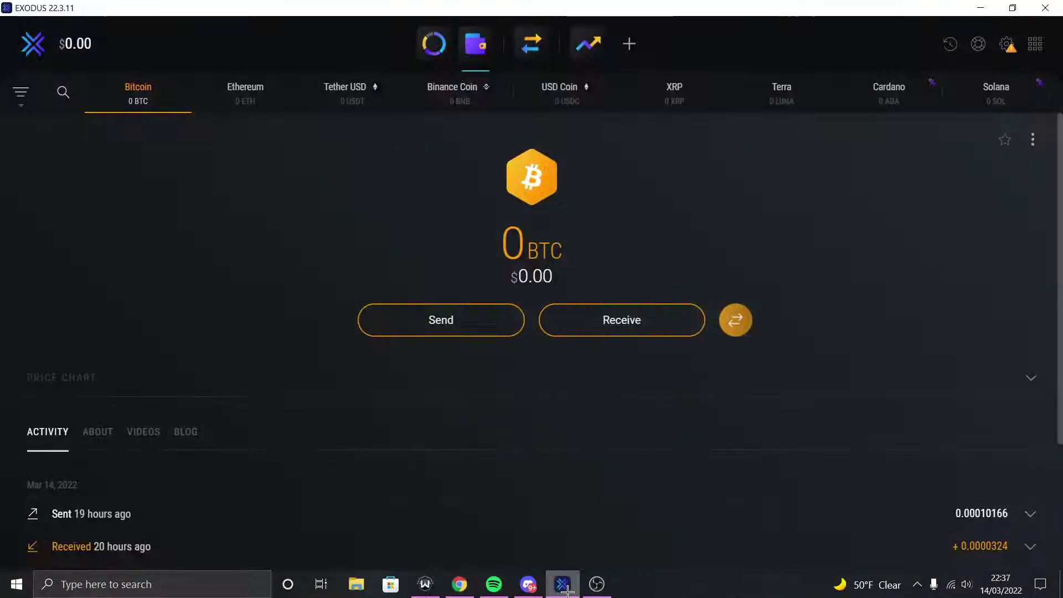
click(239, 89)
click(625, 326)
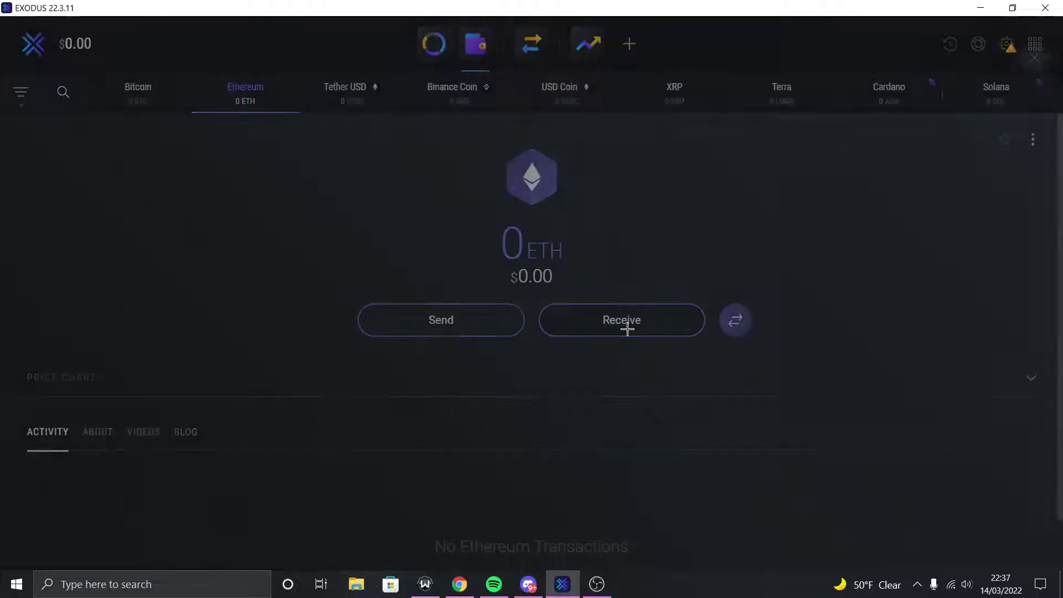
click(713, 230)
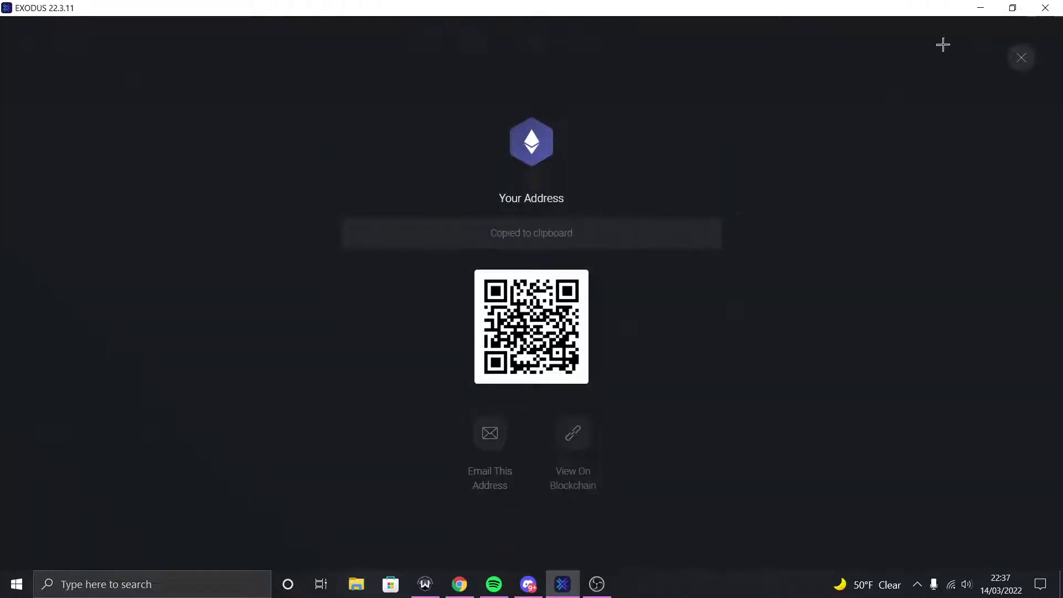
click(1021, 52)
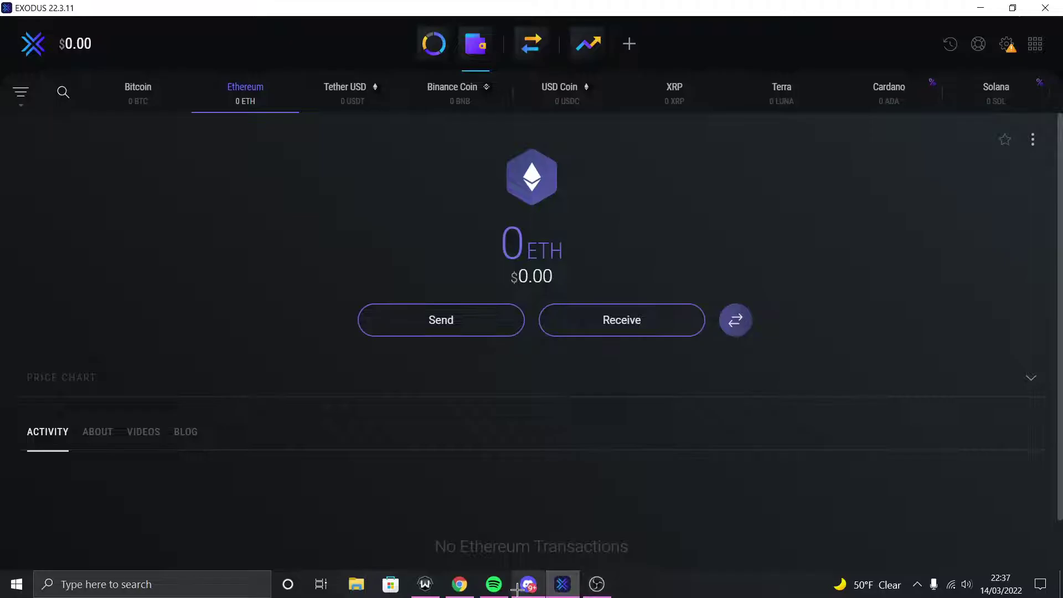
Paste the Ethereum address into Wyre, then clear it and switch the destination to BTC
click(463, 584)
click(435, 361)
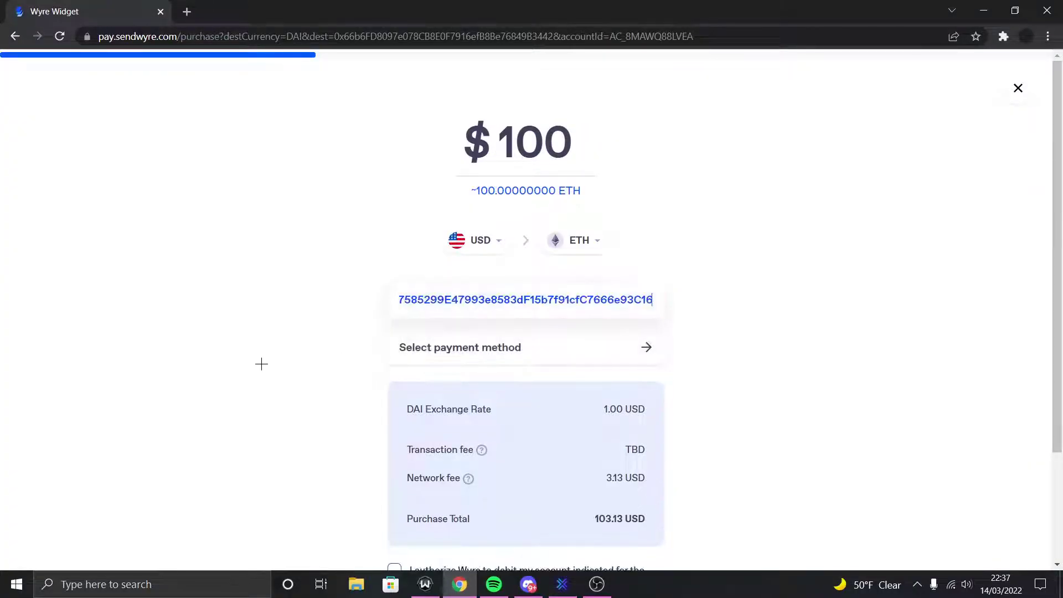
drag(463, 300, 85, 354)
click(459, 299)
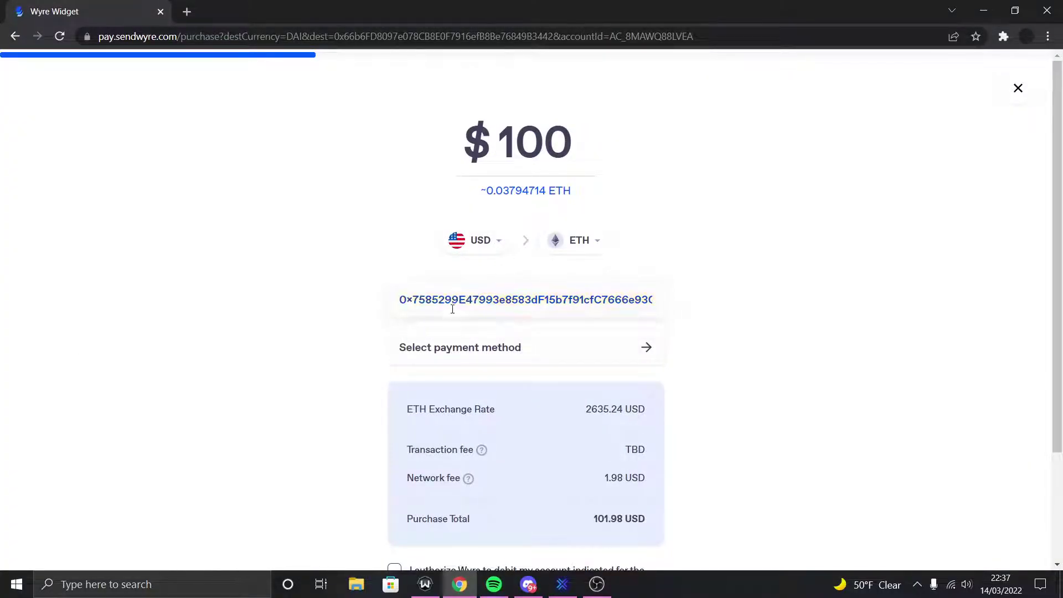
key(ctrl+a)
key(BackSpace)
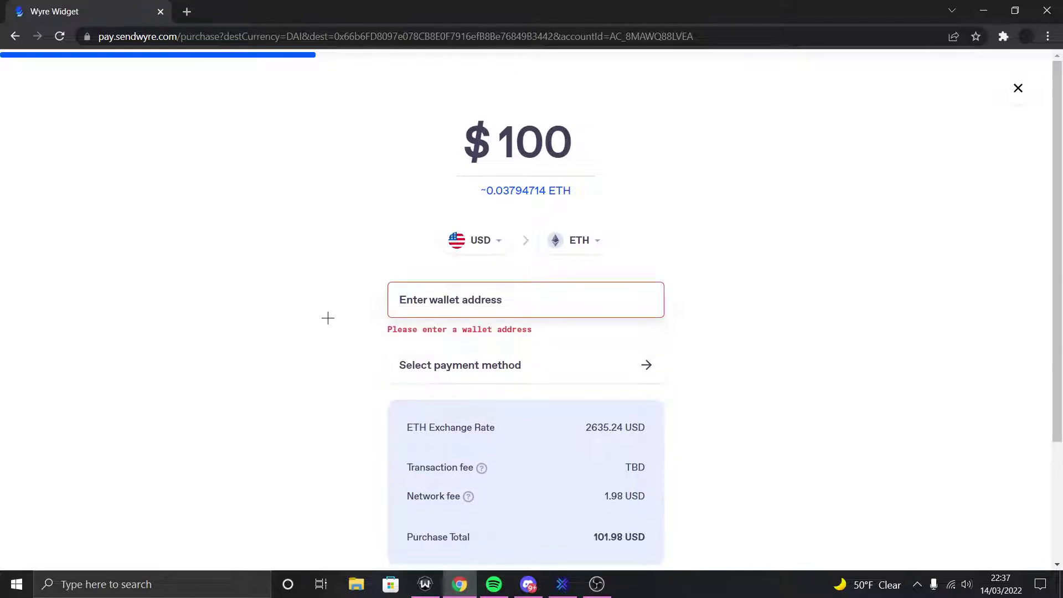
click(573, 238)
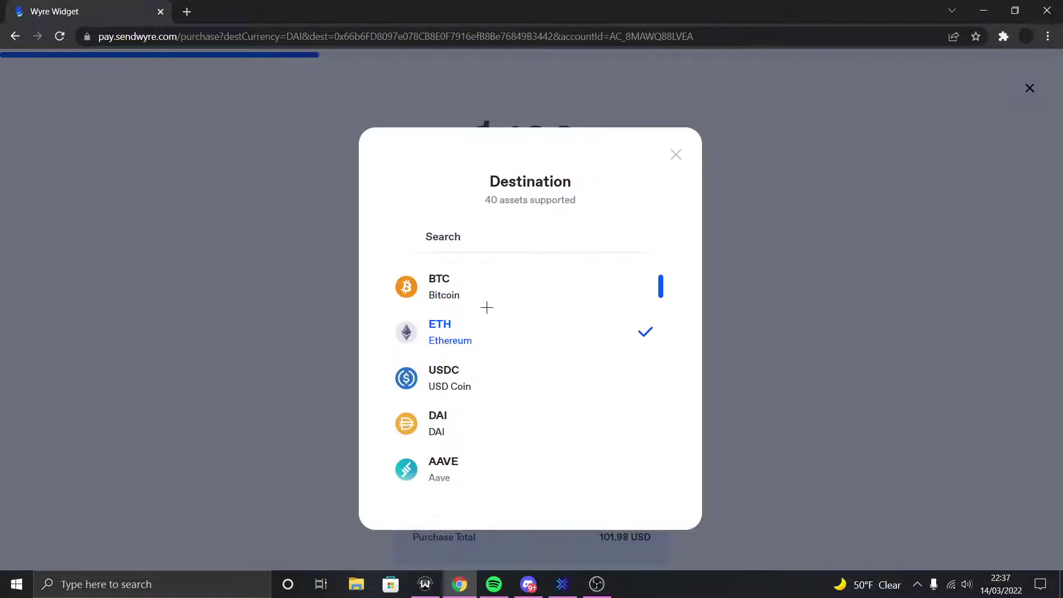
click(486, 306)
Copy the Bitcoin receiving address from the Exodus Bitcoin wallet
click(562, 584)
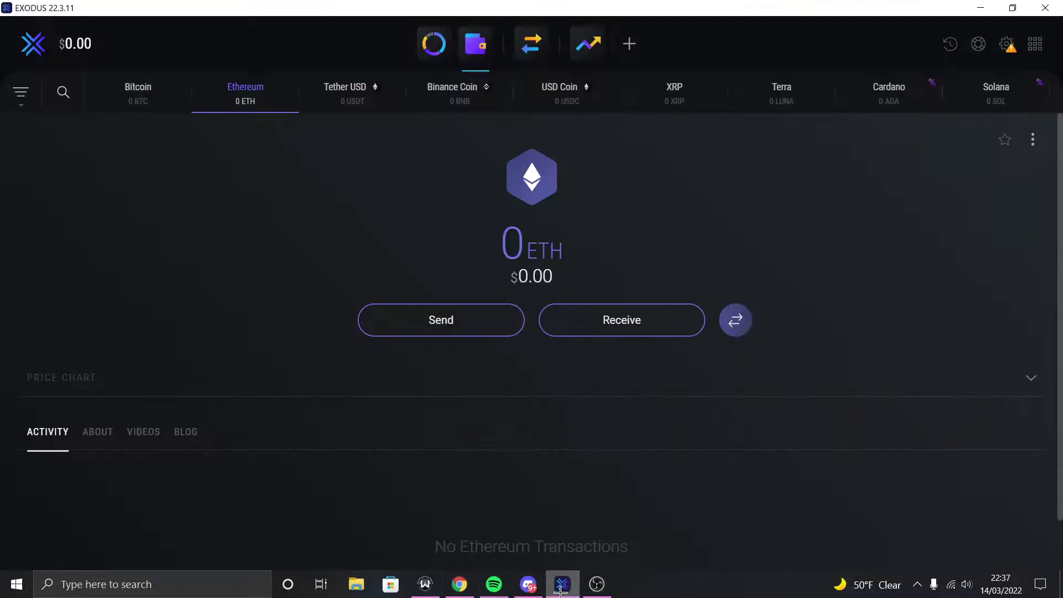
click(129, 85)
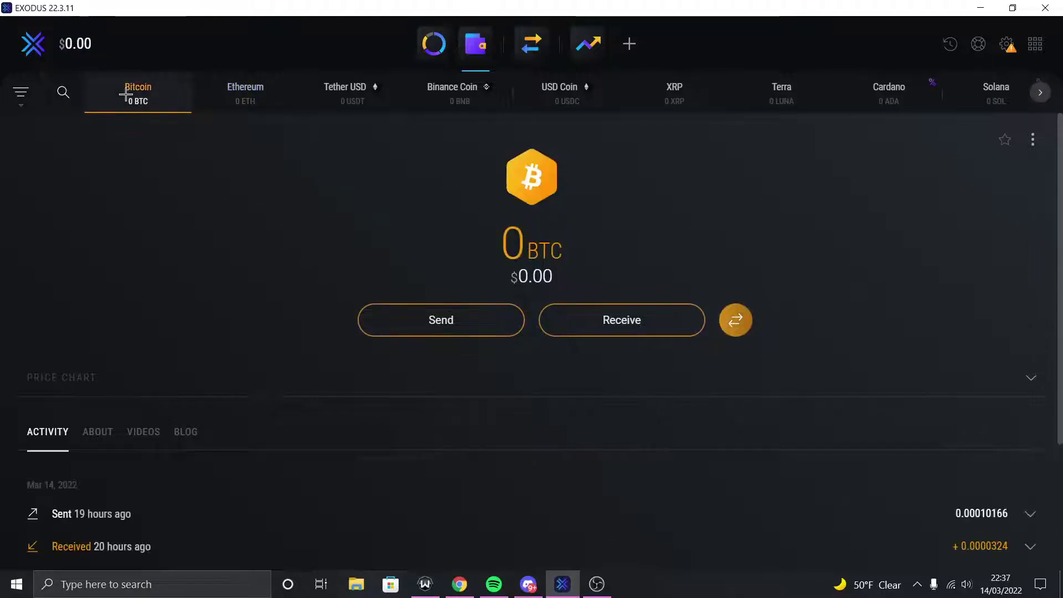
click(618, 326)
click(570, 231)
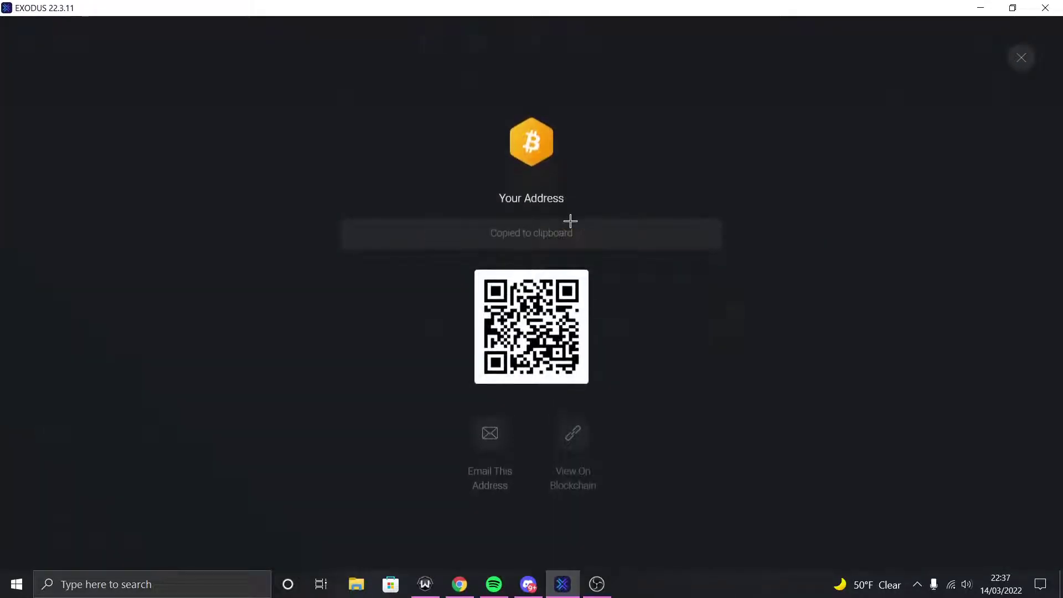
click(1020, 57)
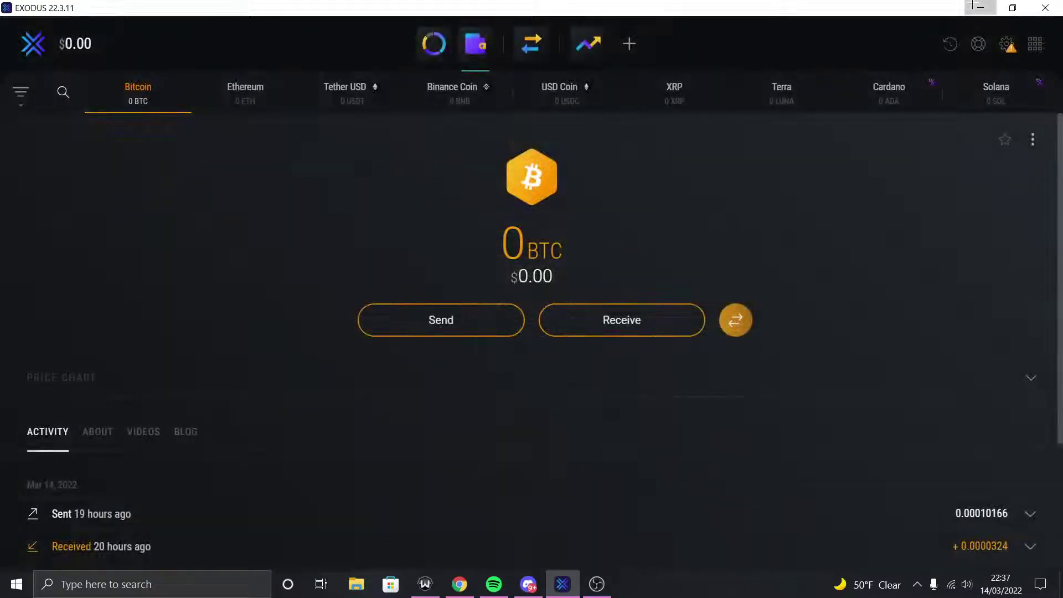
Paste the Bitcoin address into the Wyre wallet address field
key(alt+Tab)
click(555, 304)
key(ctrl+v)
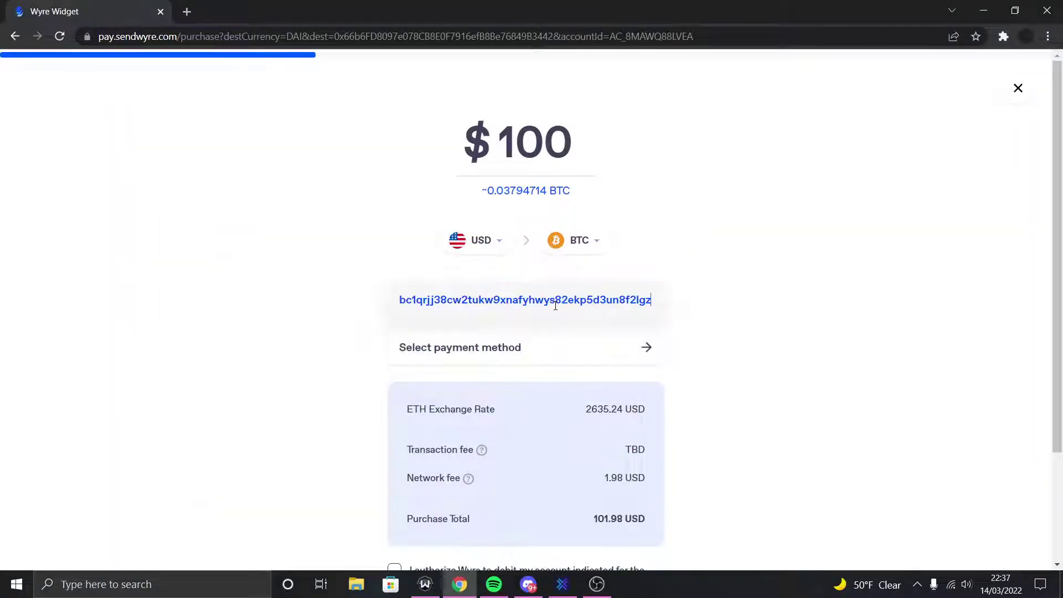
scroll(275, 309, down, 1)
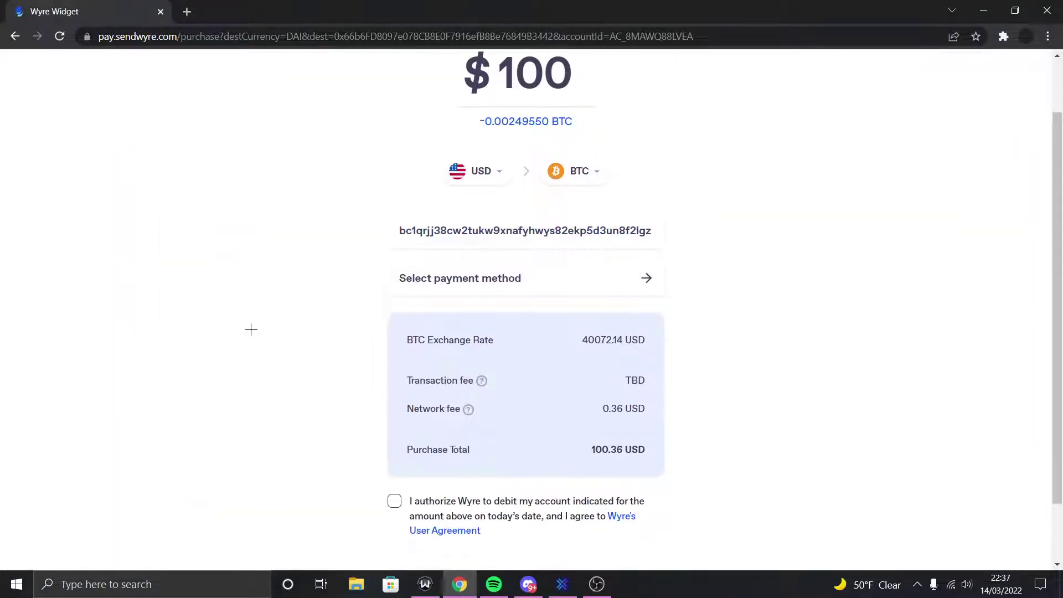
Choose Credit / Debit as the payment method and bring up the pay-with currency list
click(492, 275)
click(484, 199)
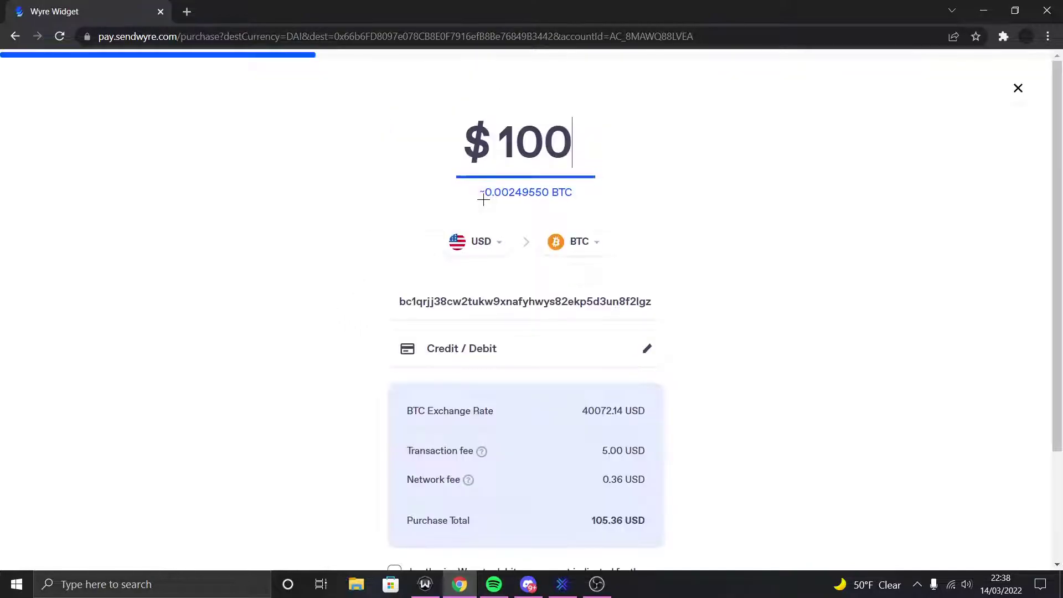
click(472, 247)
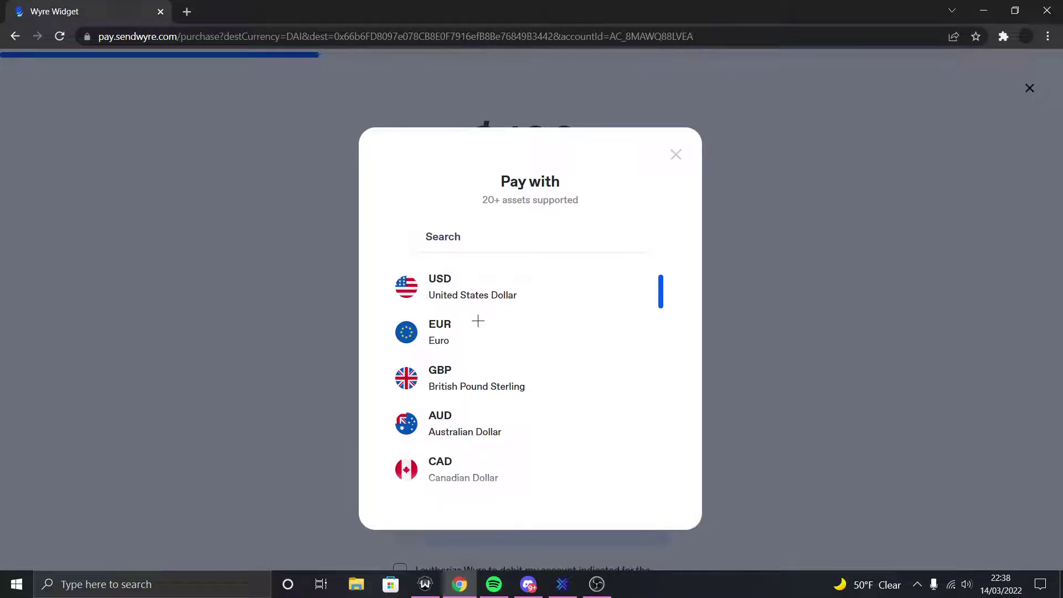
Pick GBP – British Pound Sterling as the currency to pay with, making the order £100
scroll(478, 321, down, 1)
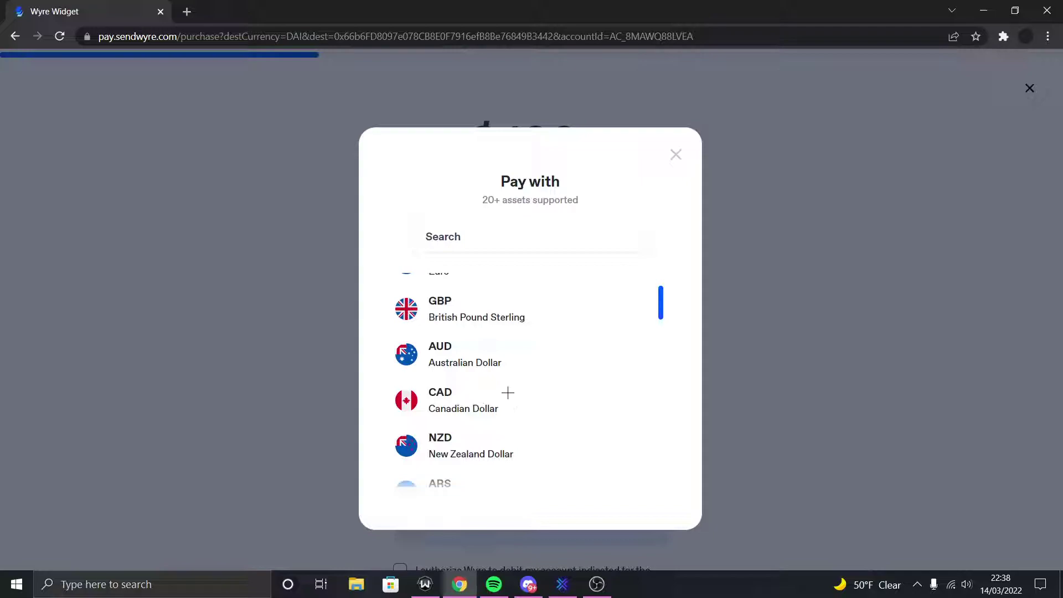
scroll(507, 393, down, 2)
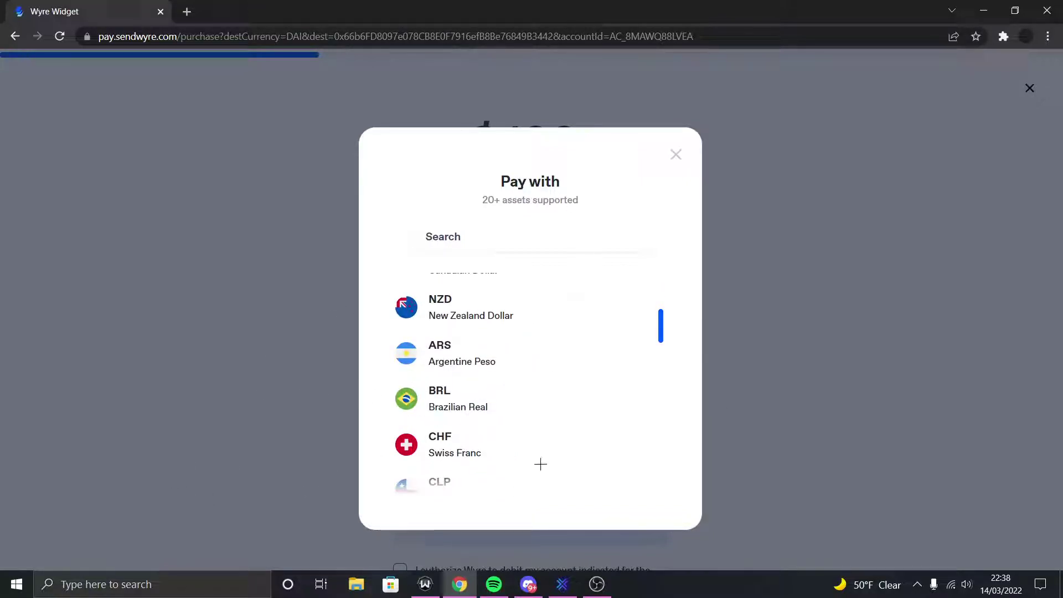
scroll(526, 437, up, 3)
scroll(487, 382, down, 4)
scroll(487, 387, down, 12)
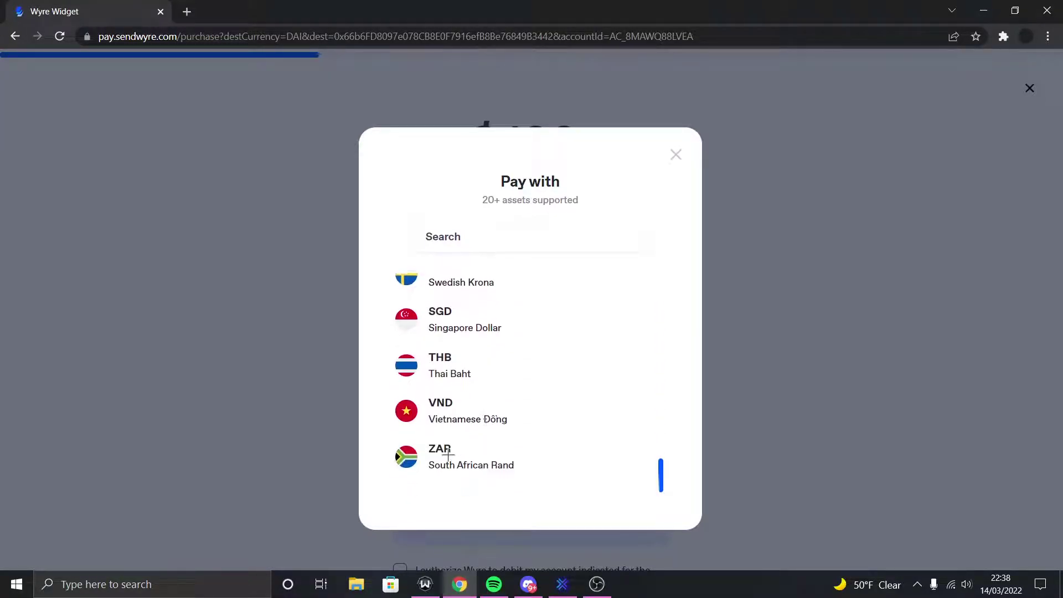
scroll(471, 437, up, 10)
scroll(445, 451, down, 3)
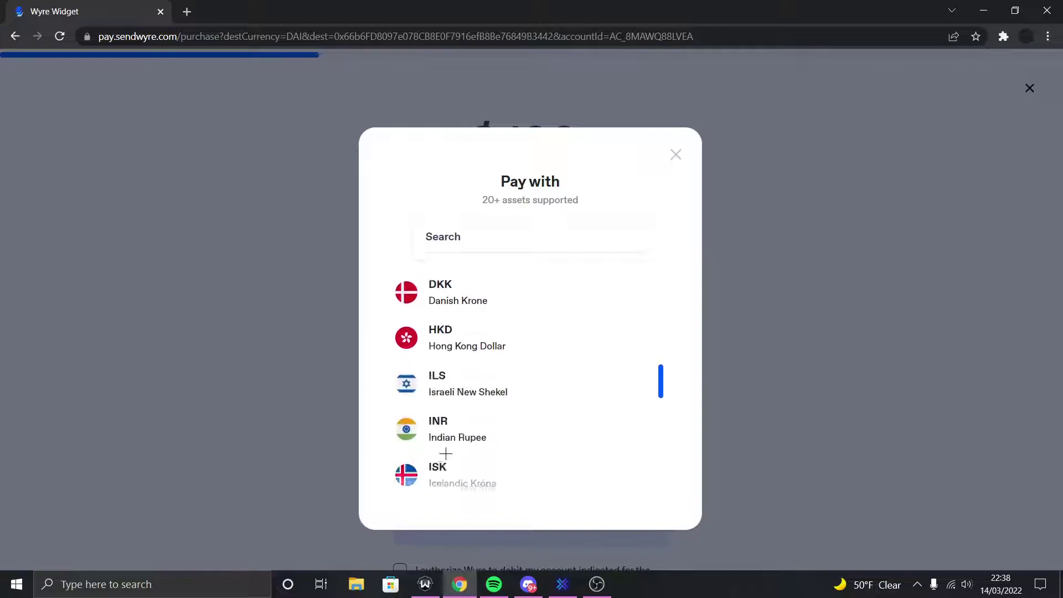
scroll(496, 372, up, 3)
scroll(609, 373, down, 2)
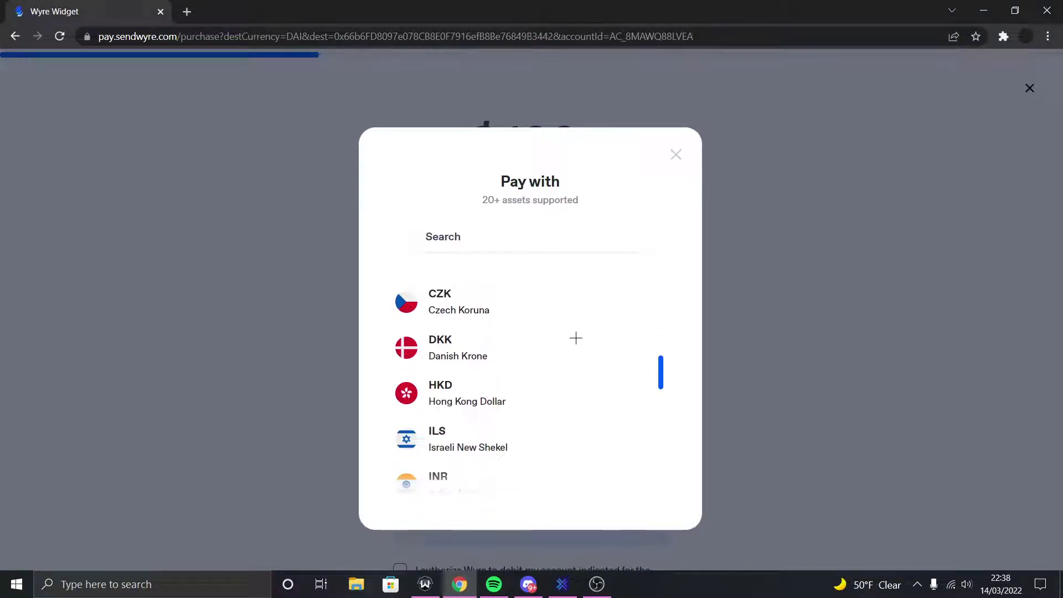
scroll(576, 338, up, 10)
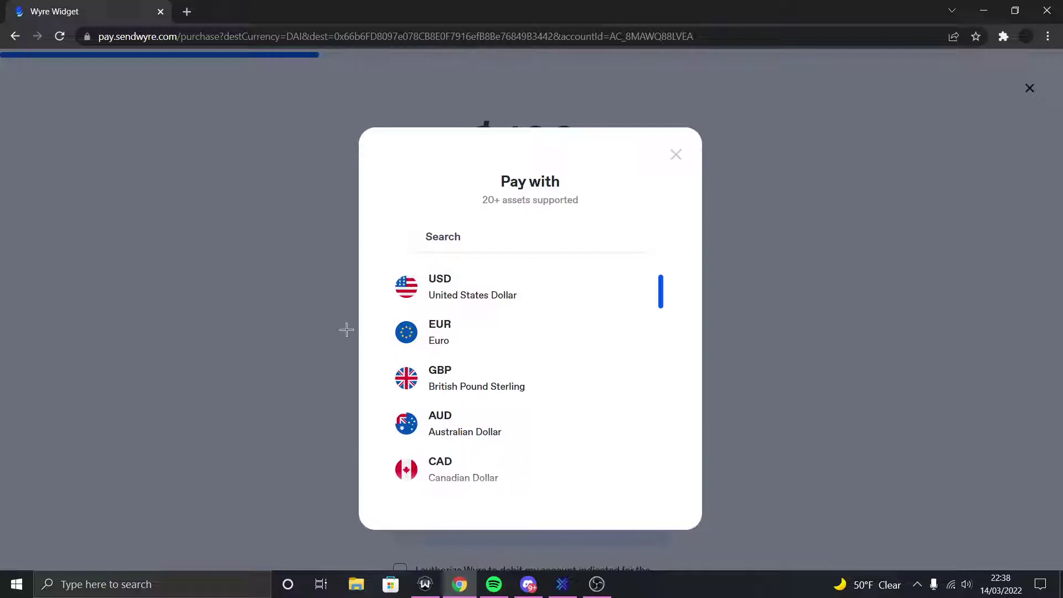
click(450, 387)
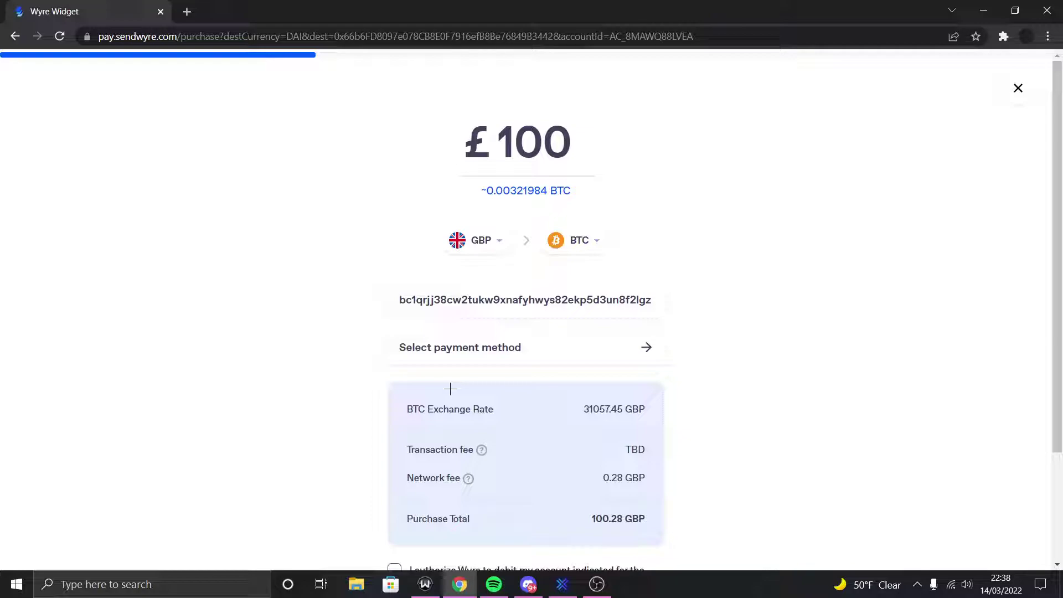
Change the amount to 5 and switch the payment currency back to United States Dollar
click(507, 151)
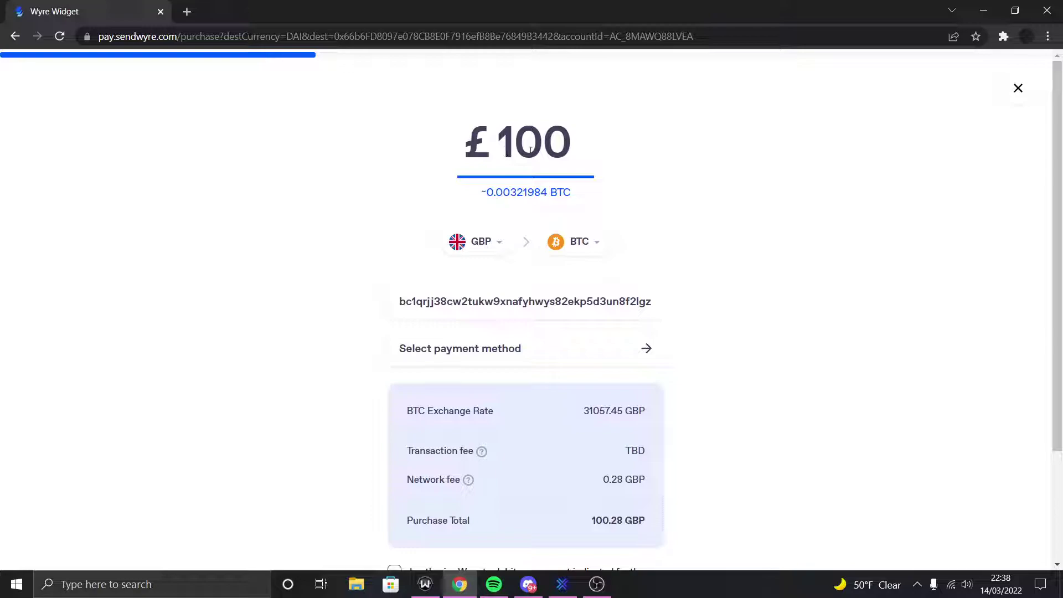
click(530, 149)
click(561, 152)
key(BackSpace)
key(BackSpace)
key(BackSpace)
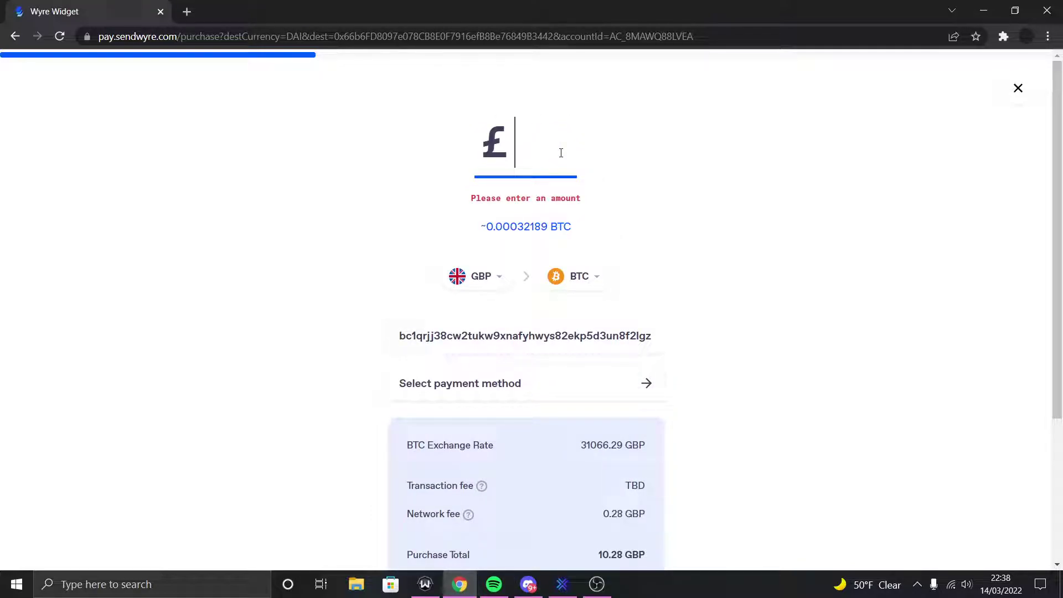
text(5)
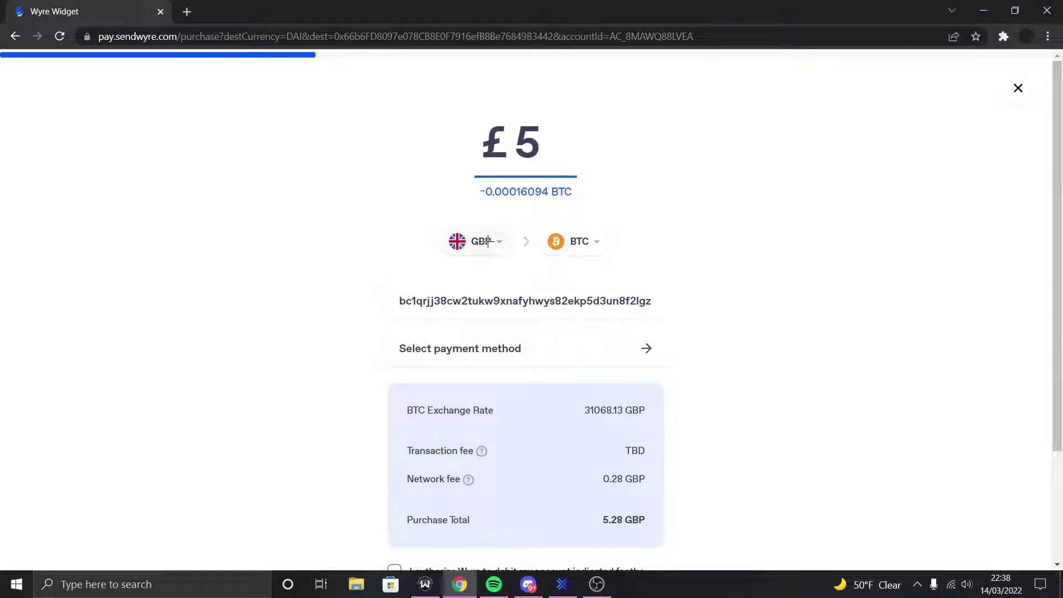
click(487, 241)
click(450, 283)
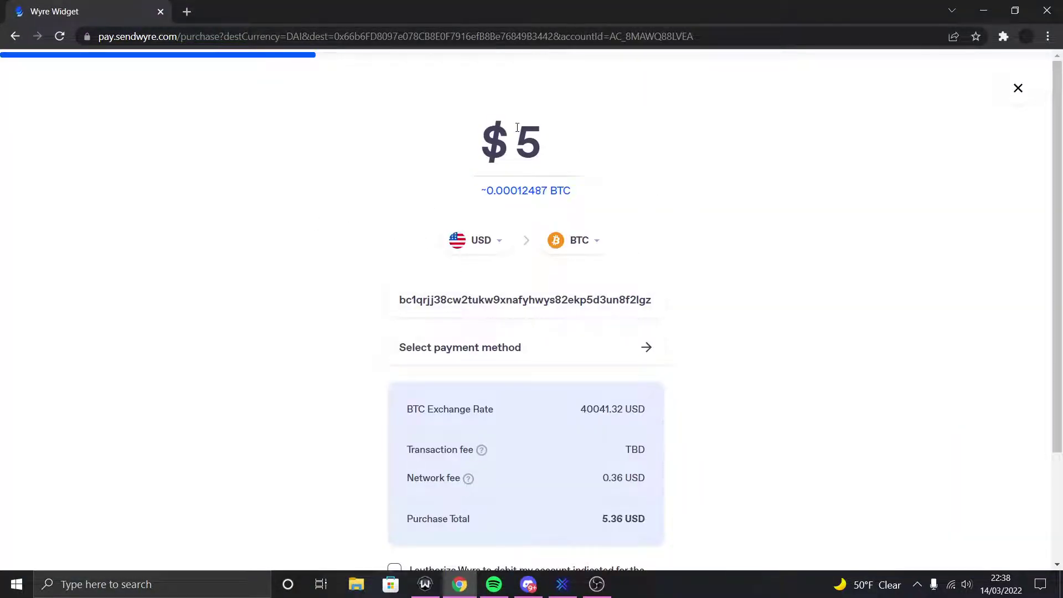
Try dollar amounts of 6, 10000, 1000, 5, 4, 3 and 2 in the amount field
click(549, 153)
key(BackSpace)
text(6)
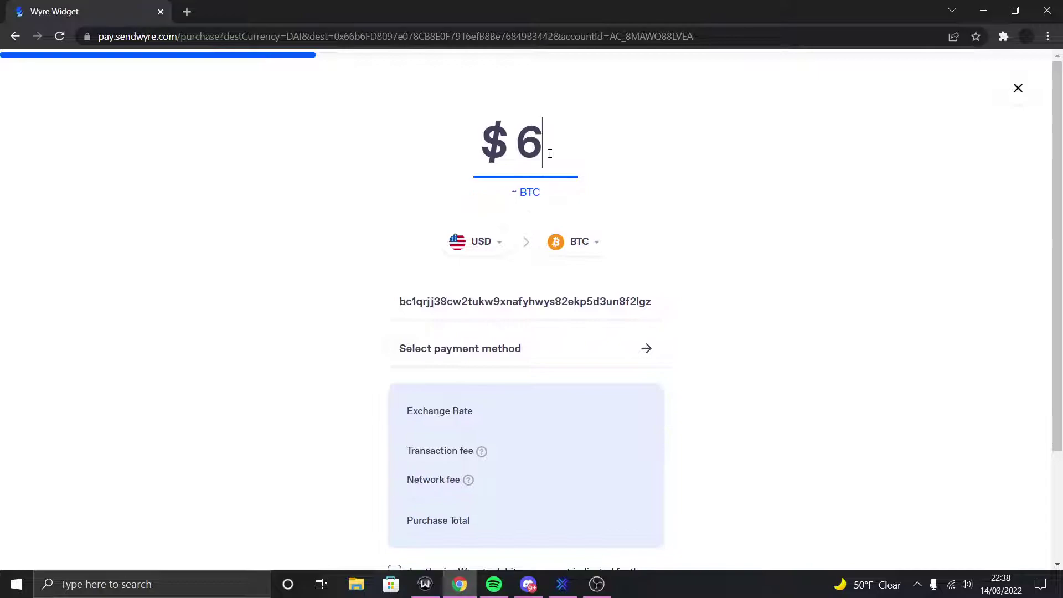
key(BackSpace)
text(10000)
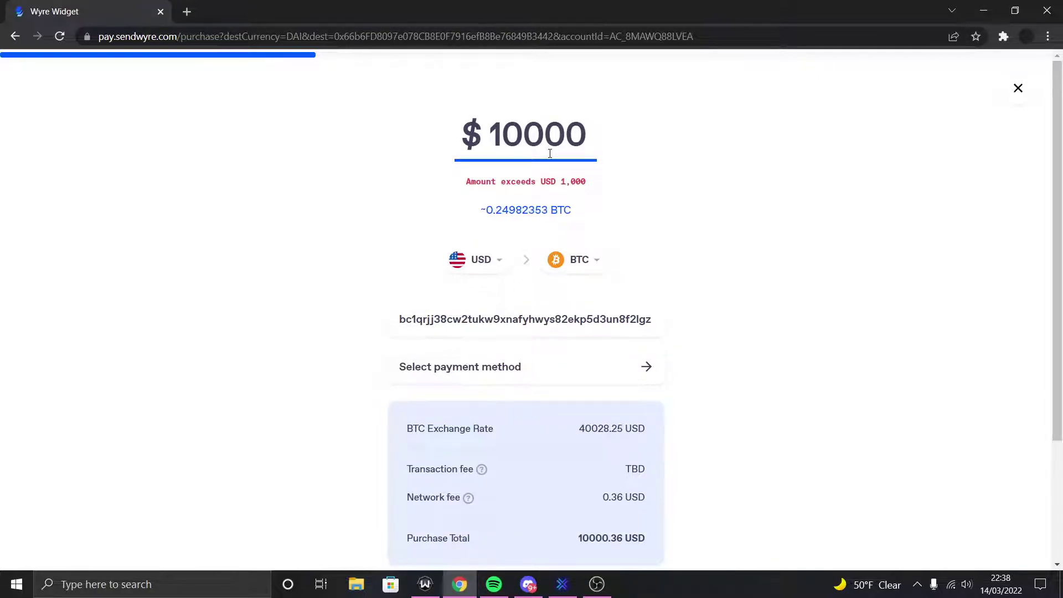
key(BackSpace)
key(BackSpace)
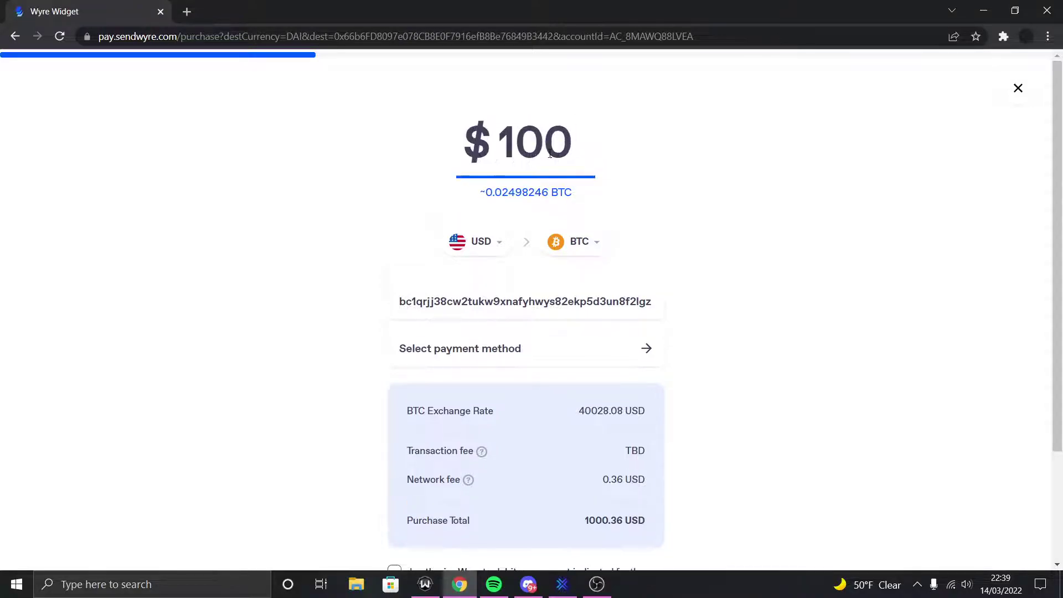
text(0)
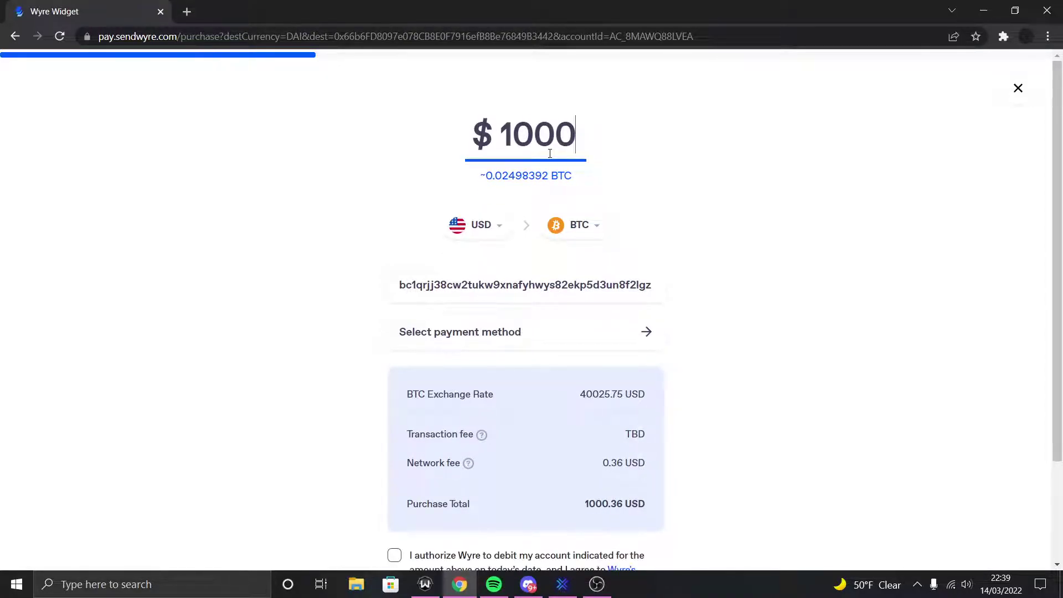
key(BackSpace)
text(0)
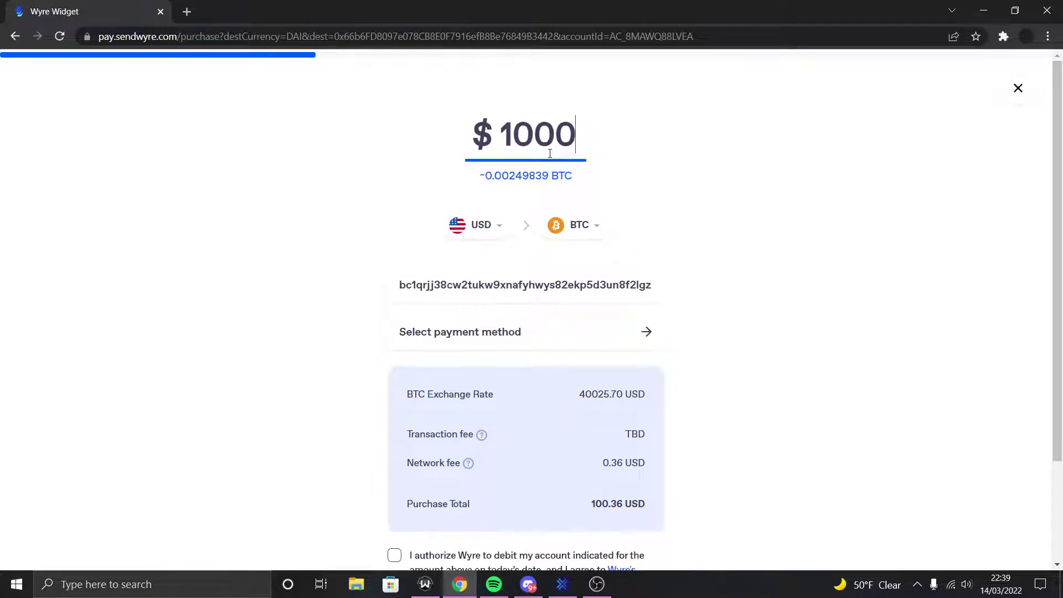
key(BackSpace)
key(BackSpace)
key(BackSpace)
key(BackSpace)
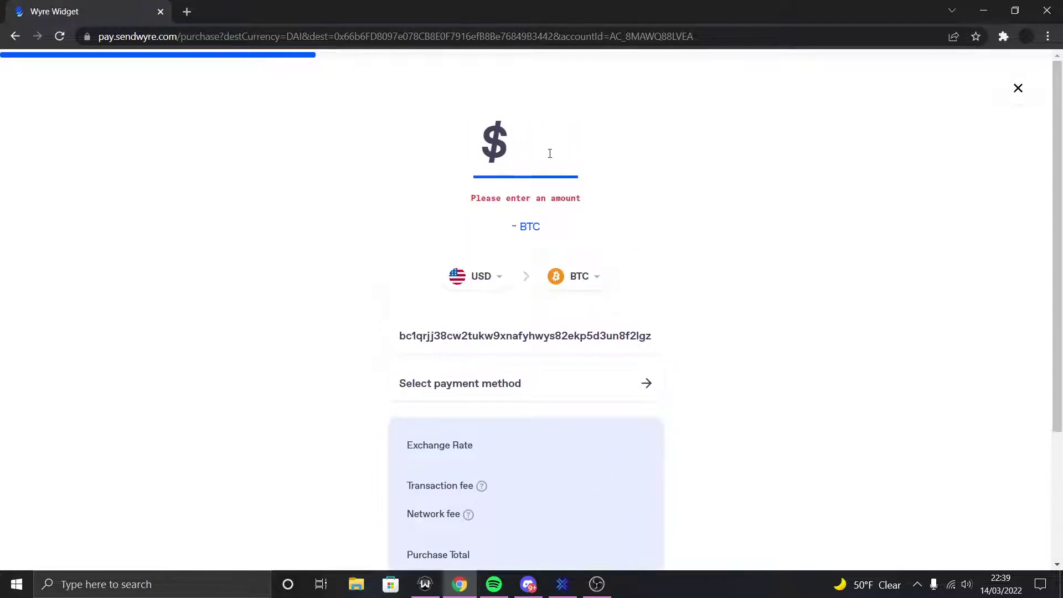
text(5)
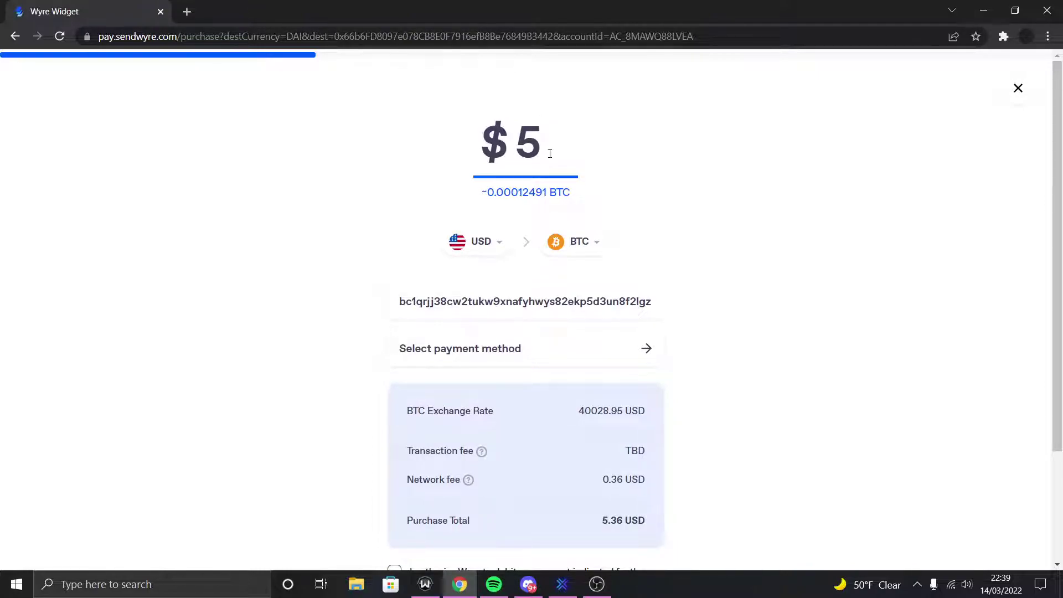
key(BackSpace)
text(4)
key(BackSpace)
text(3)
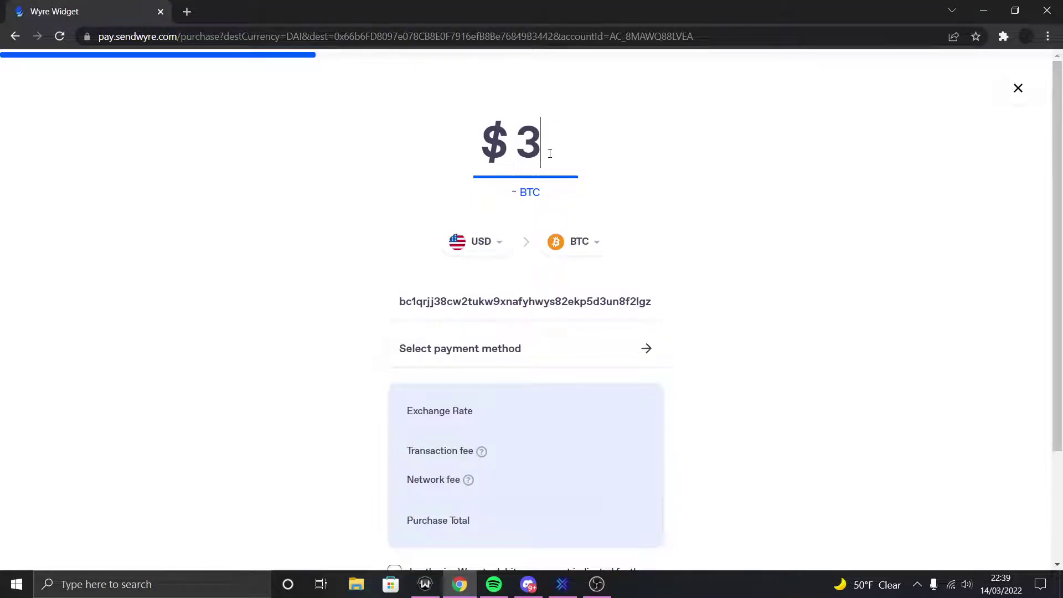
key(BackSpace)
text(2)
scroll(325, 297, down, 3)
Adjust the amount through 4, 3, 2.60, 2.65, 2.10, 2.15 and 2.35, then erase it
key(BackSpace)
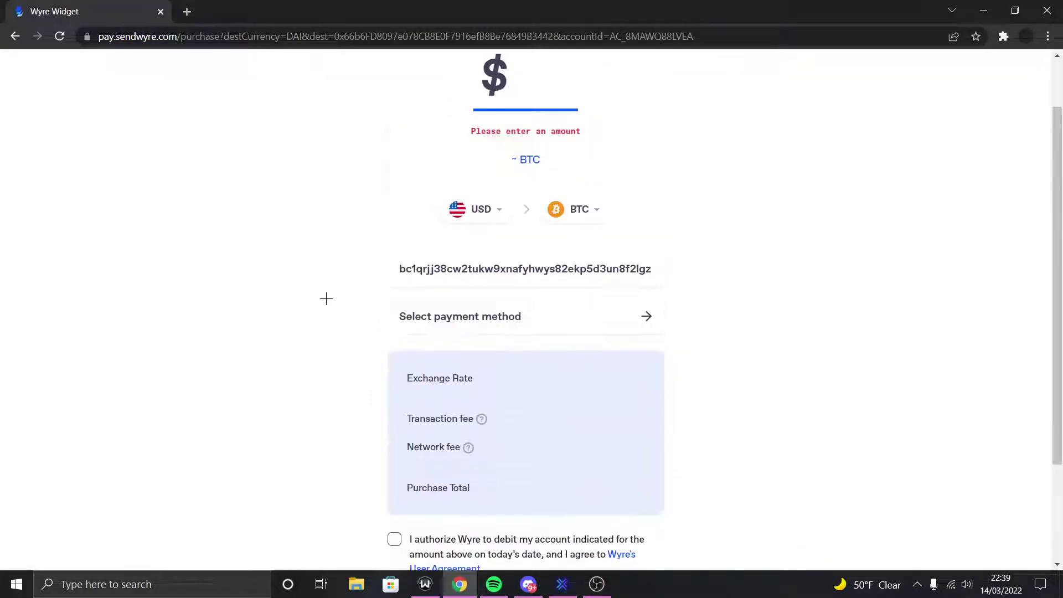
text(4)
scroll(343, 299, down, 2)
scroll(394, 276, up, 2)
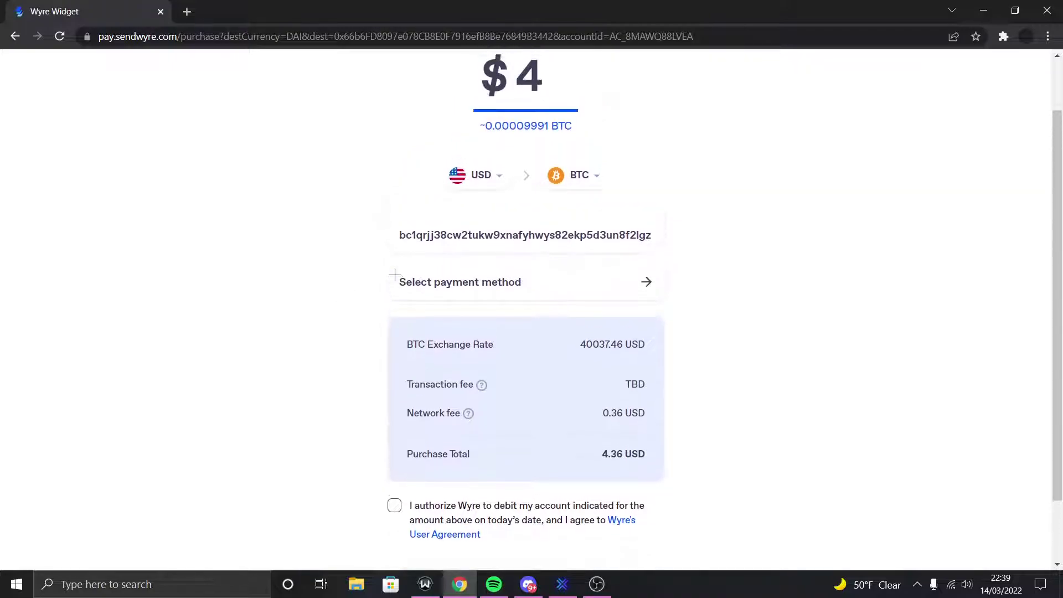
scroll(354, 282, down, 2)
key(BackSpace)
text(3)
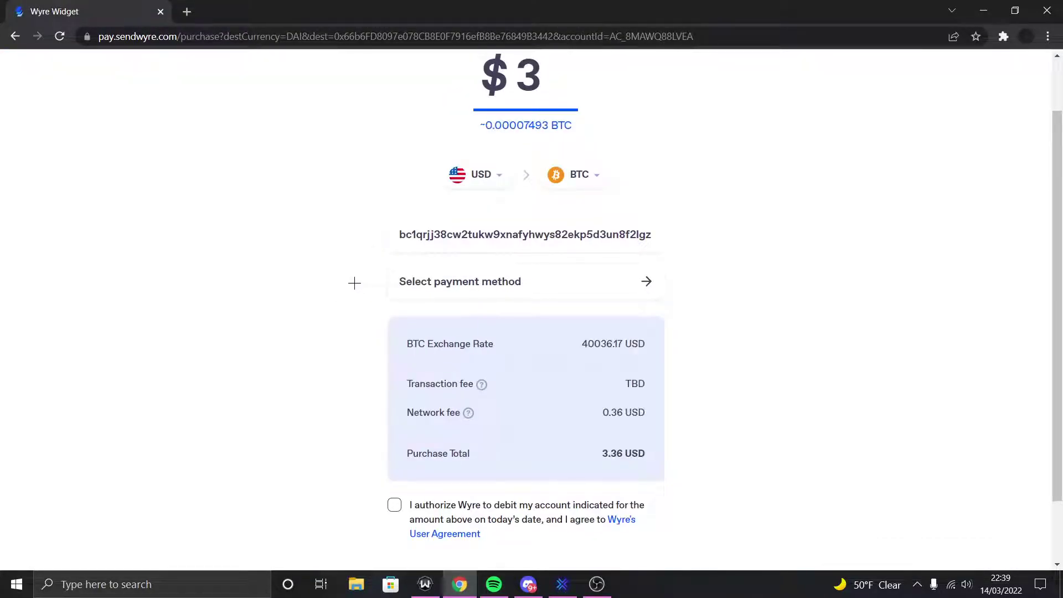
scroll(355, 283, down, 2)
scroll(335, 315, up, 2)
key(BackSpace)
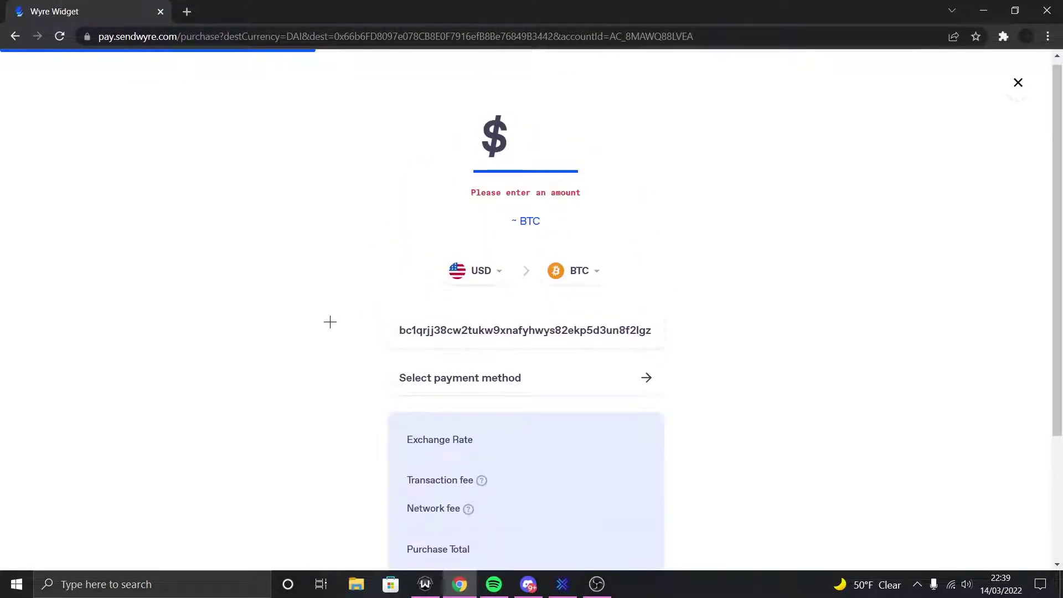
scroll(330, 322, down, 3)
text(2)
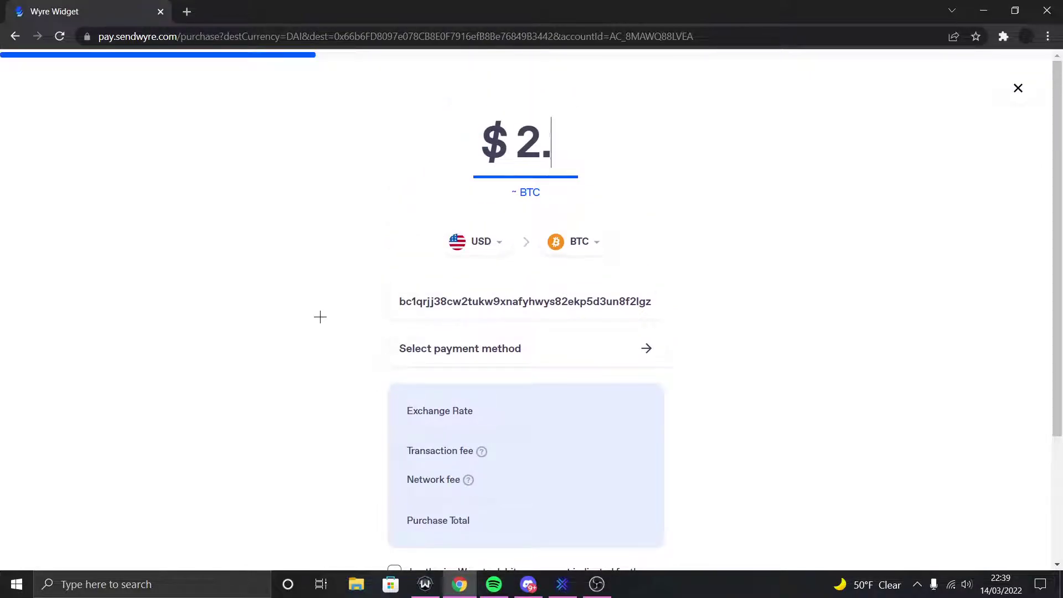
text(.60)
scroll(321, 317, down, 3)
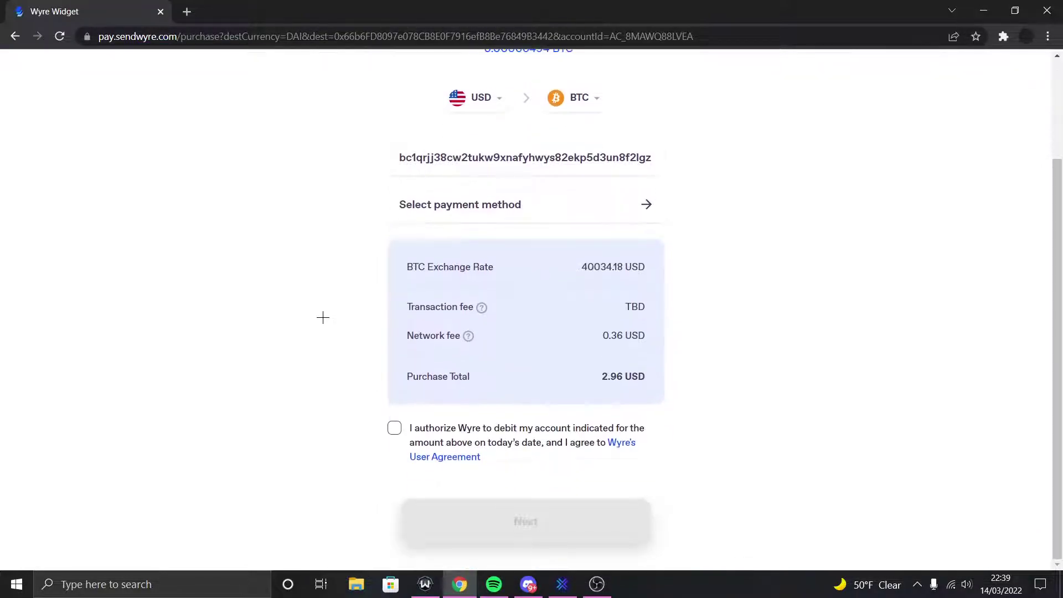
scroll(323, 317, up, 2)
key(BackSpace)
text(5)
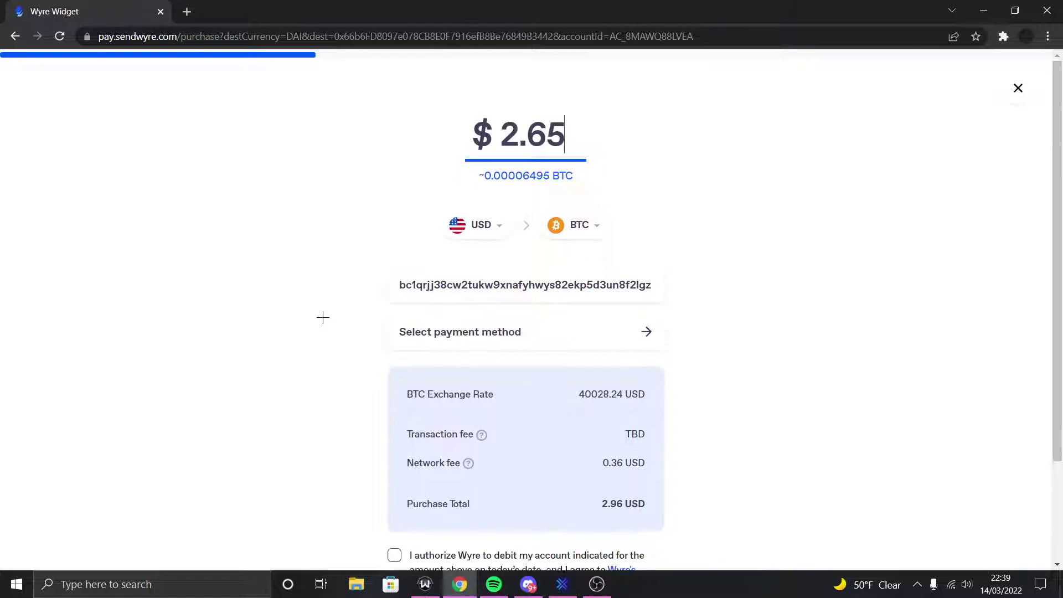
scroll(431, 409, down, 2)
scroll(320, 405, up, 3)
key(BackSpace)
key(BackSpace)
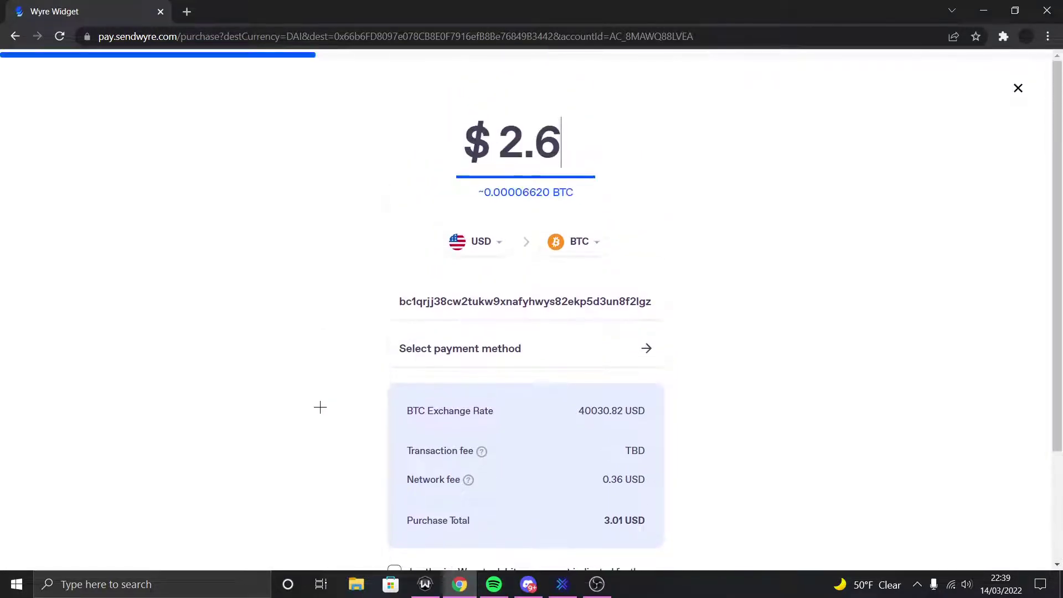
text(10)
scroll(301, 341, down, 4)
scroll(301, 340, up, 3)
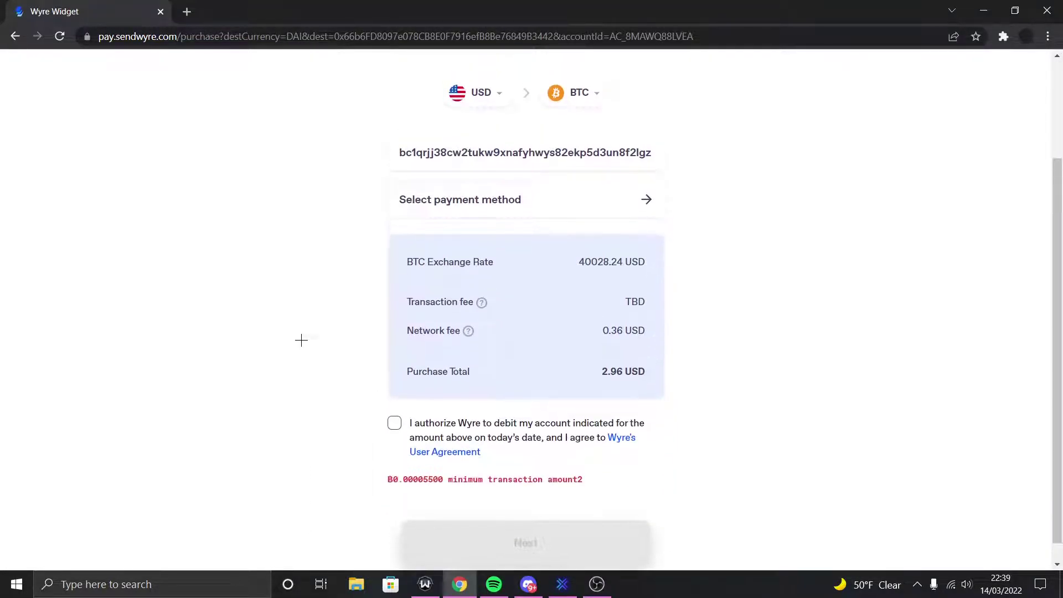
key(BackSpace)
text(5)
scroll(311, 393, down, 3)
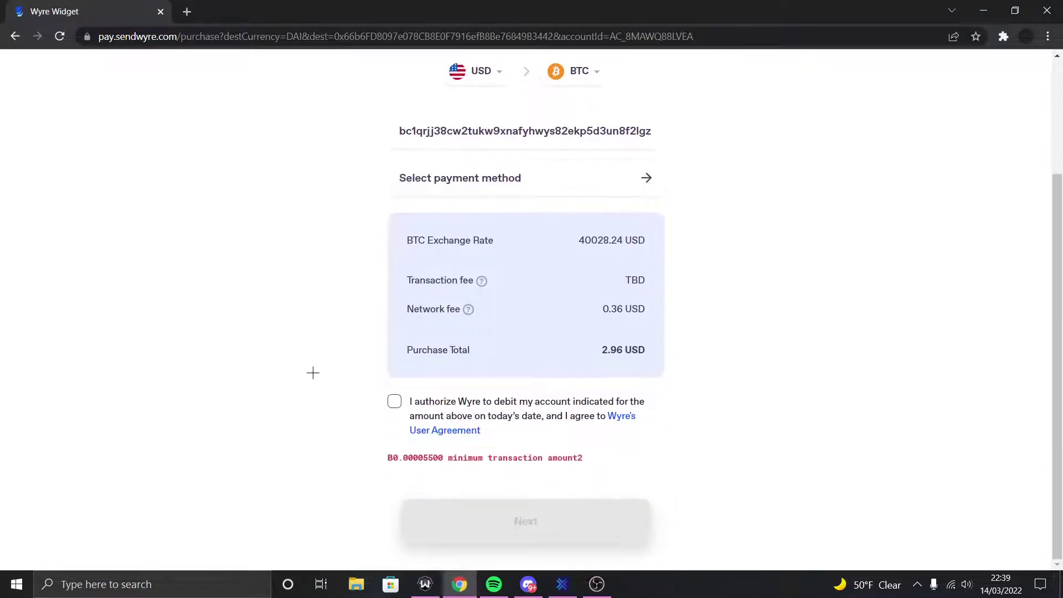
scroll(312, 373, up, 3)
key(BackSpace)
key(BackSpace)
text(35)
scroll(332, 363, down, 3)
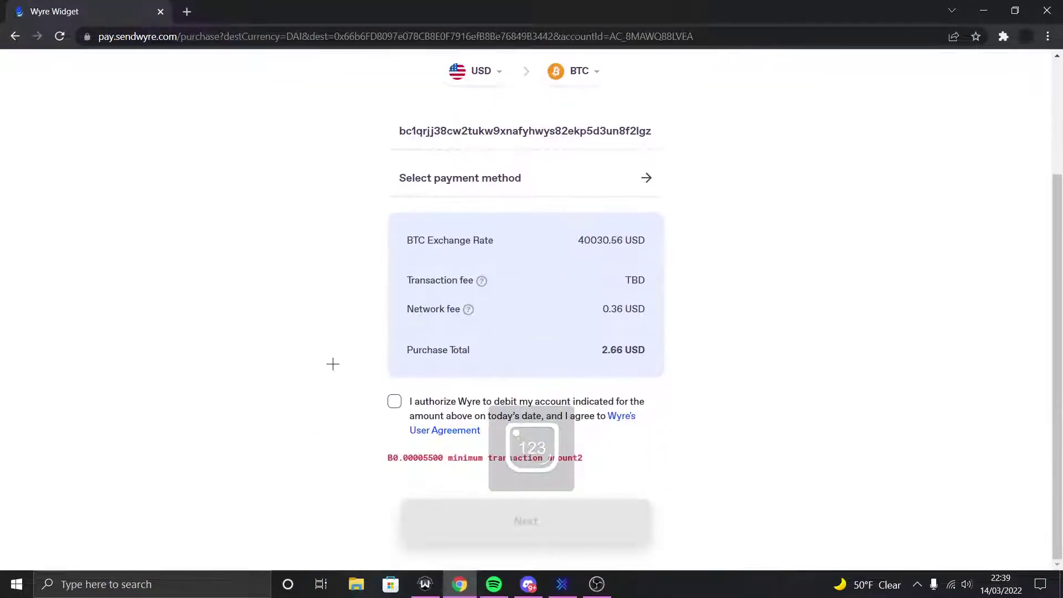
scroll(332, 364, up, 3)
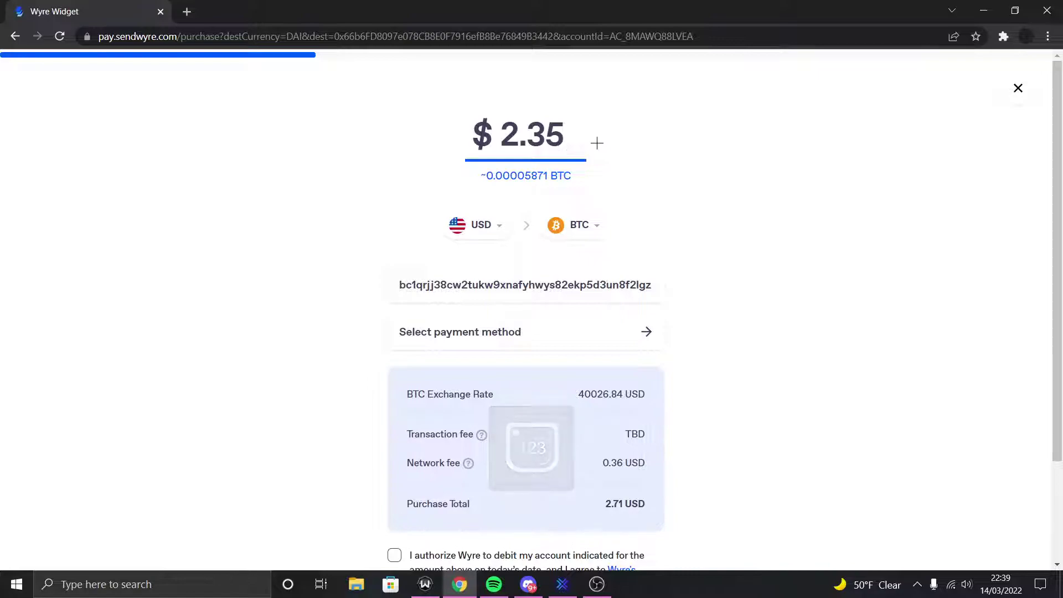
key(BackSpace)
key(BackSpace)
key(BackSpace)
key(BackSpace)
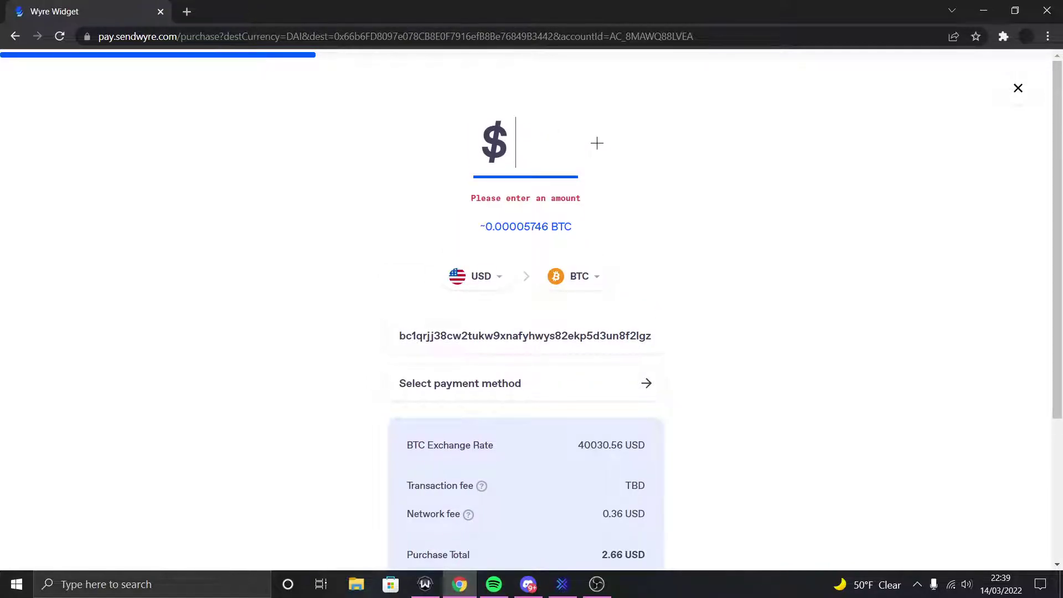
Enter a $5 amount and pay by Credit / Debit, bringing the total to 10.36 USD
text(5)
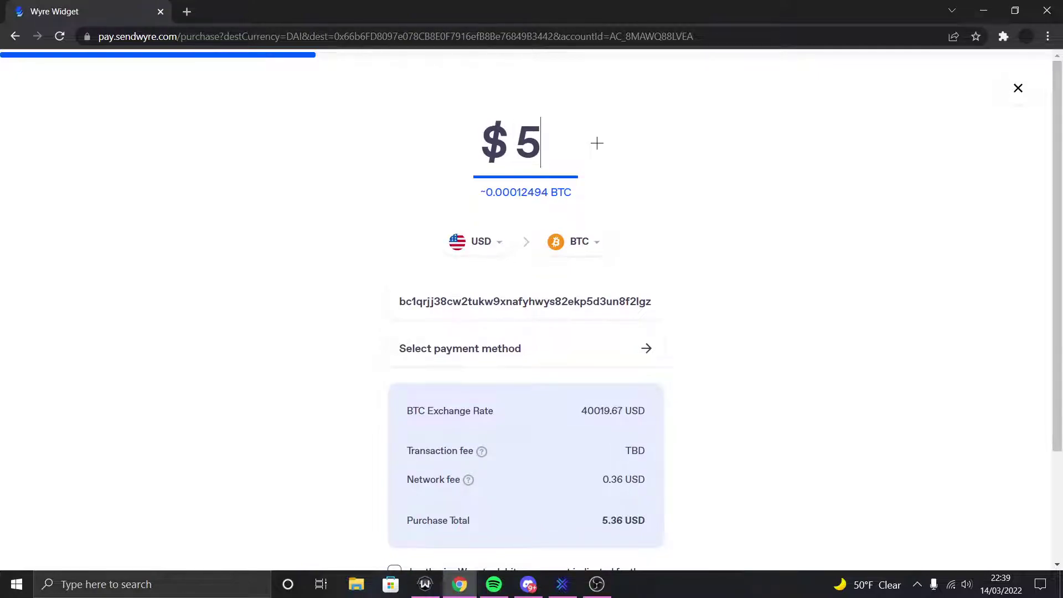
click(665, 167)
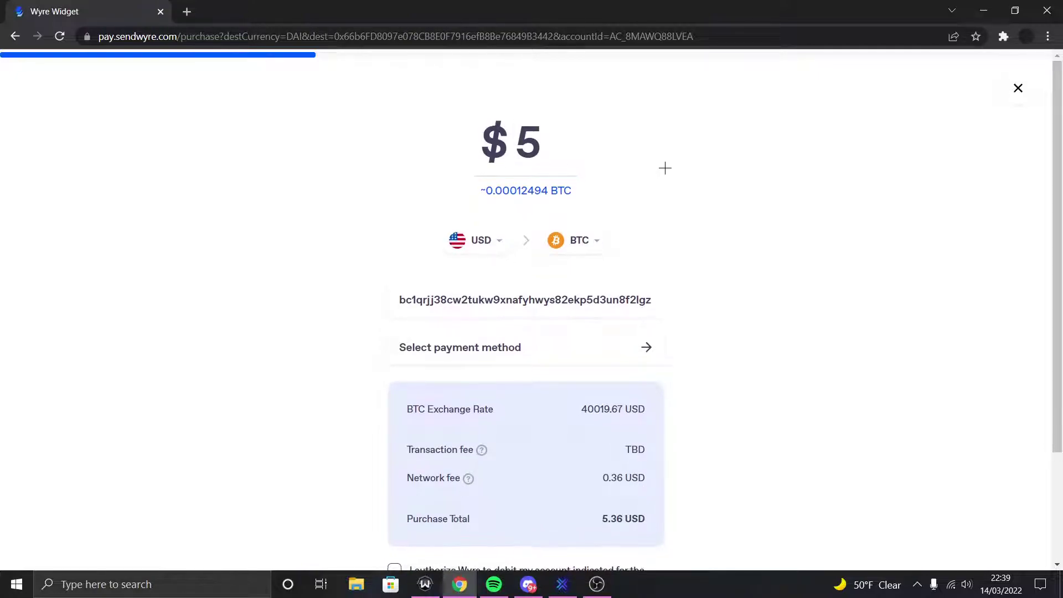
click(427, 340)
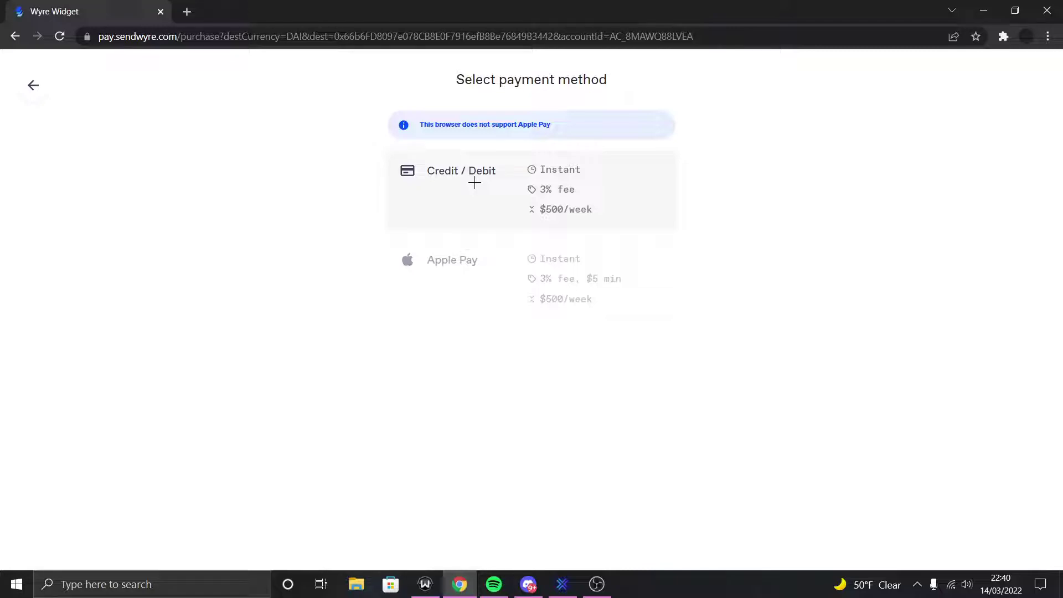
click(474, 183)
scroll(349, 318, down, 3)
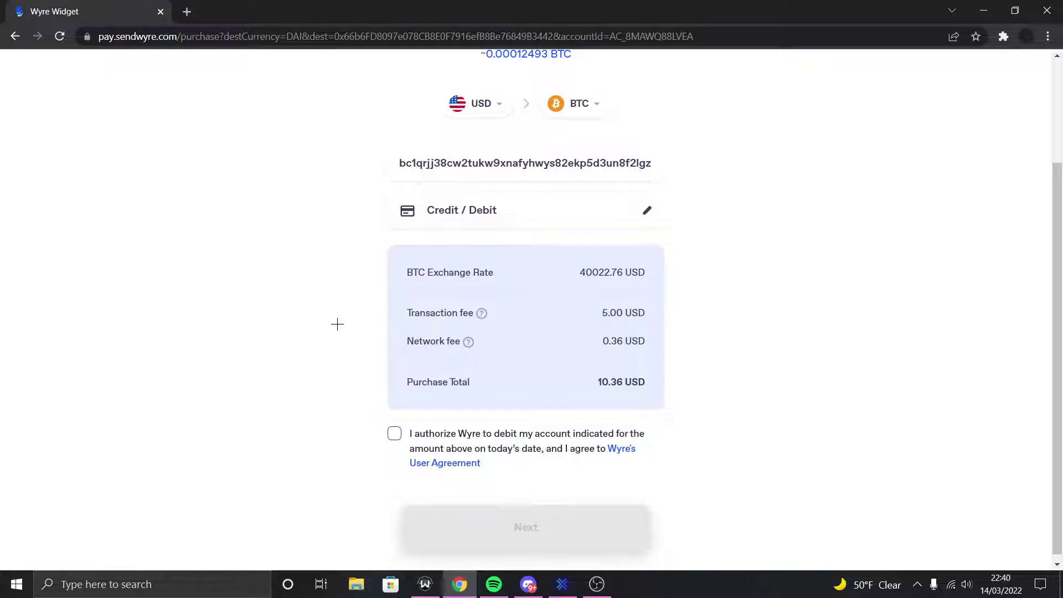
Tick the debit authorization checkbox and review the network fee in the order summary
click(393, 433)
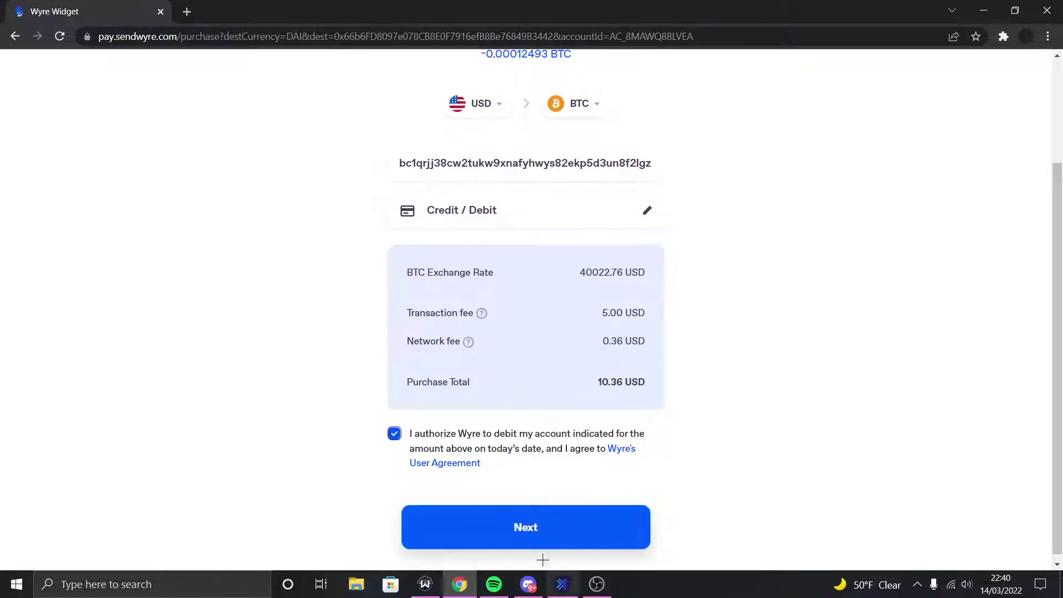
scroll(478, 420, up, 1)
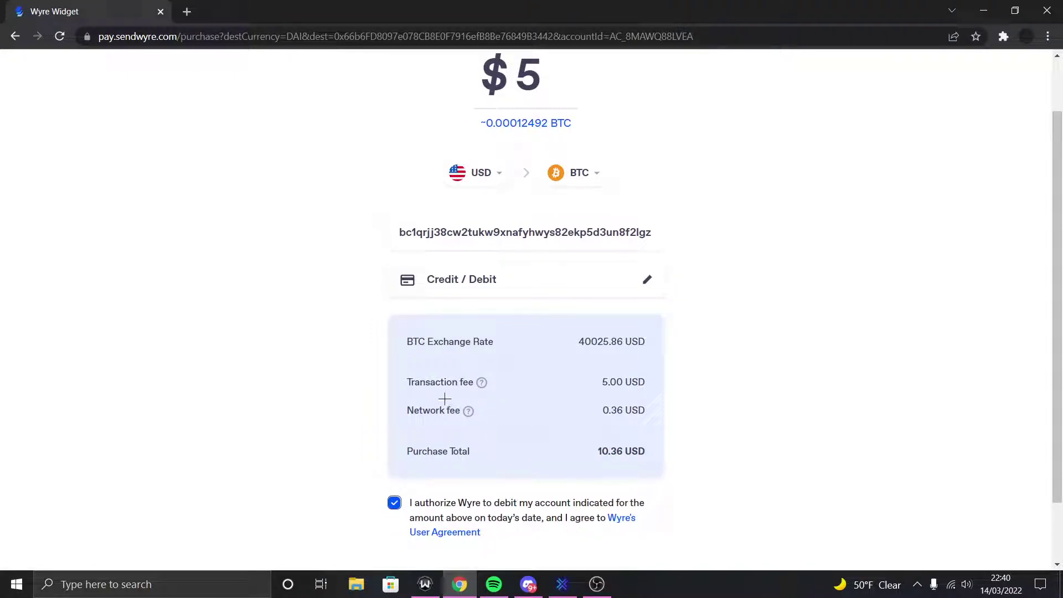
mouse_move(479, 382)
drag(433, 409, 608, 414)
click(610, 414)
scroll(422, 388, down, 2)
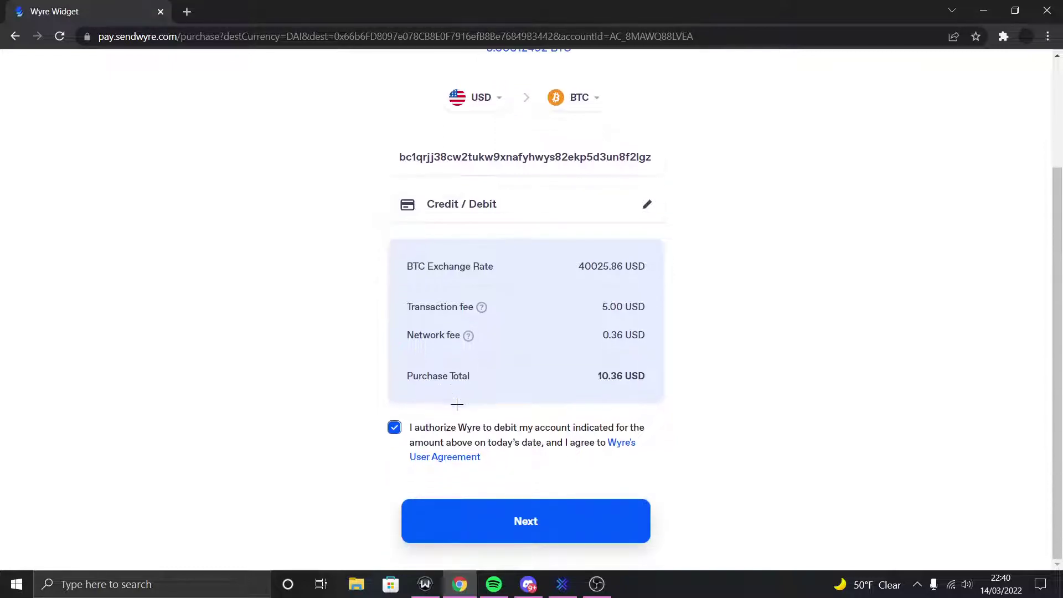
Continue to the payment information form and set the phone code to United Kingdom +44
click(510, 526)
scroll(142, 465, down, 4)
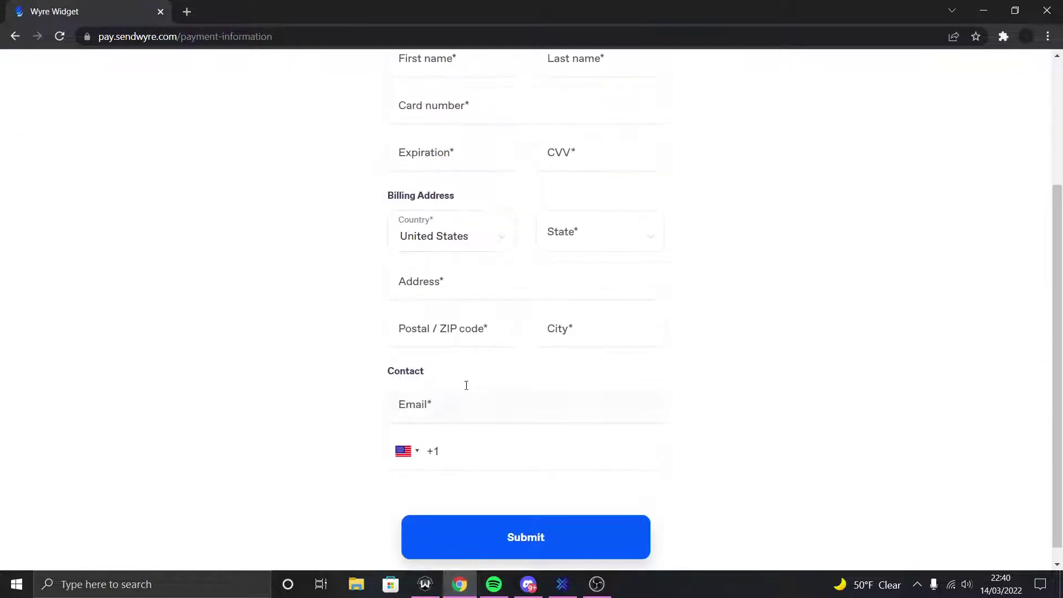
click(406, 451)
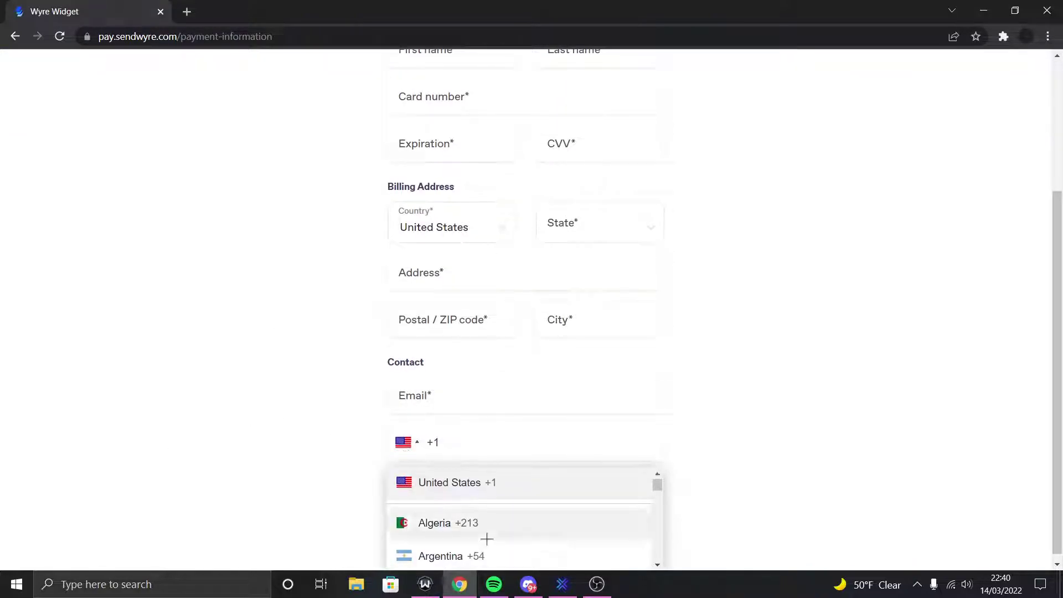
scroll(506, 538, down, 3)
scroll(617, 527, down, 8)
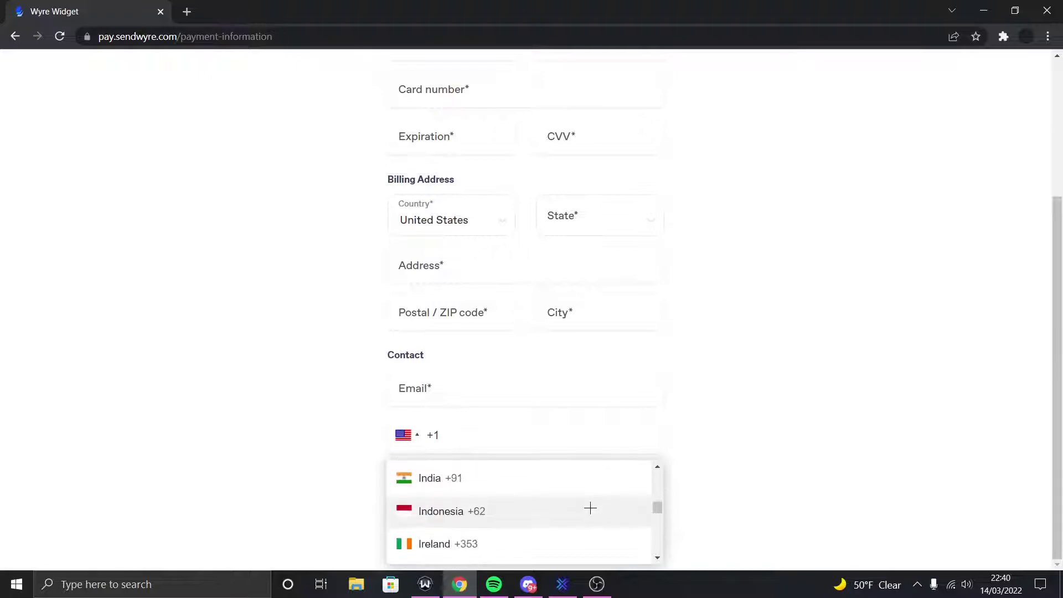
scroll(594, 500, down, 8)
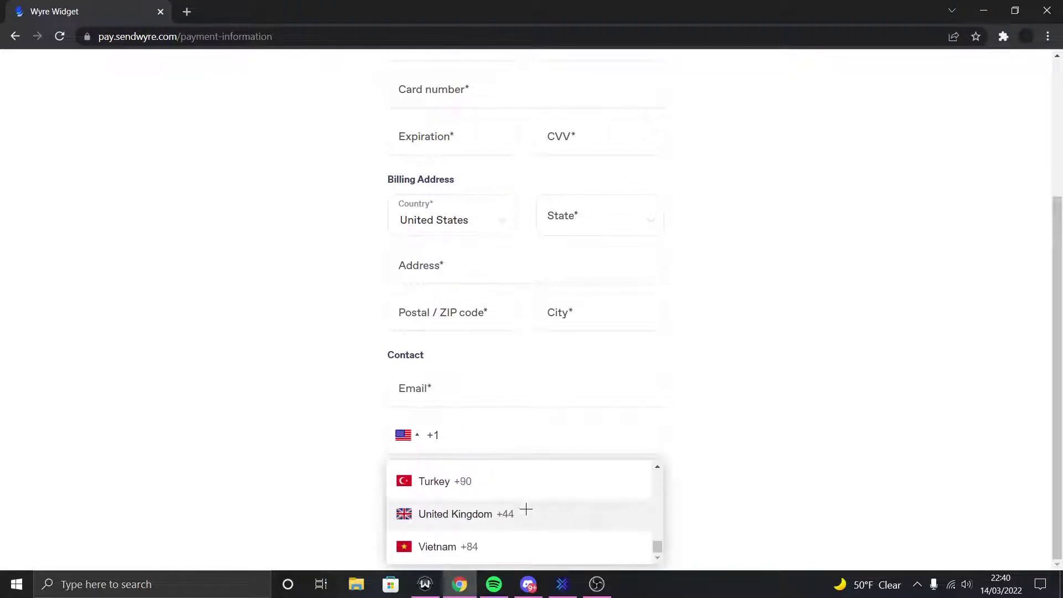
click(484, 515)
Set the billing country to United Kingdom and confirm it stayed selected
scroll(337, 488, up, 3)
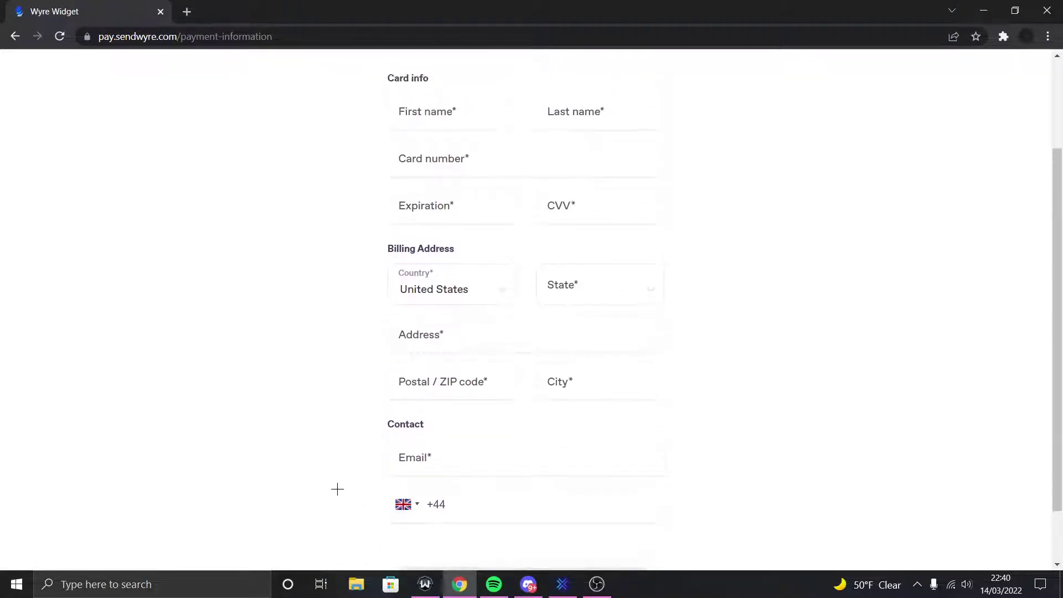
click(436, 360)
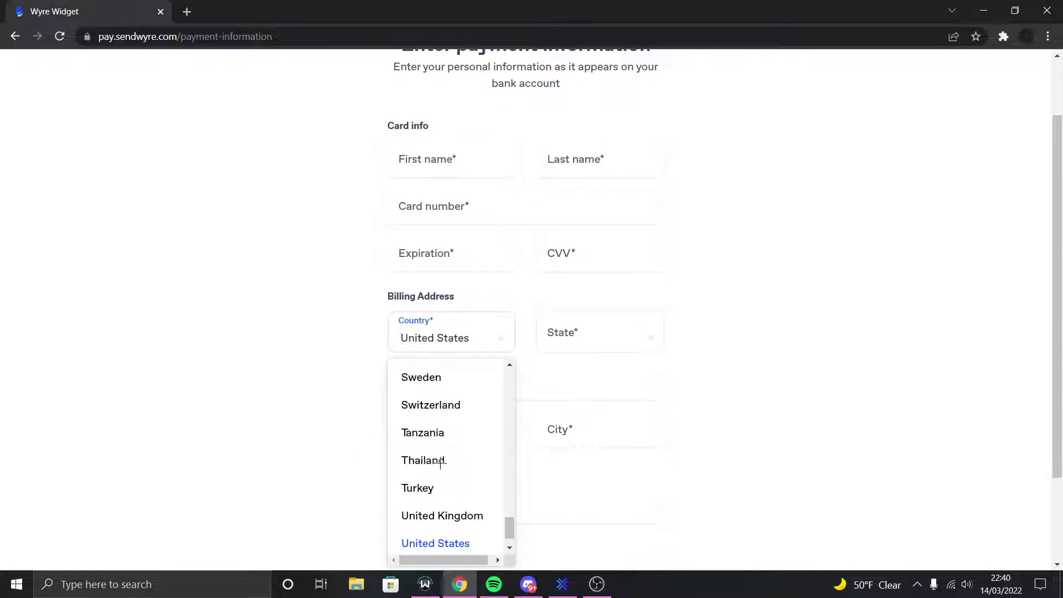
click(439, 517)
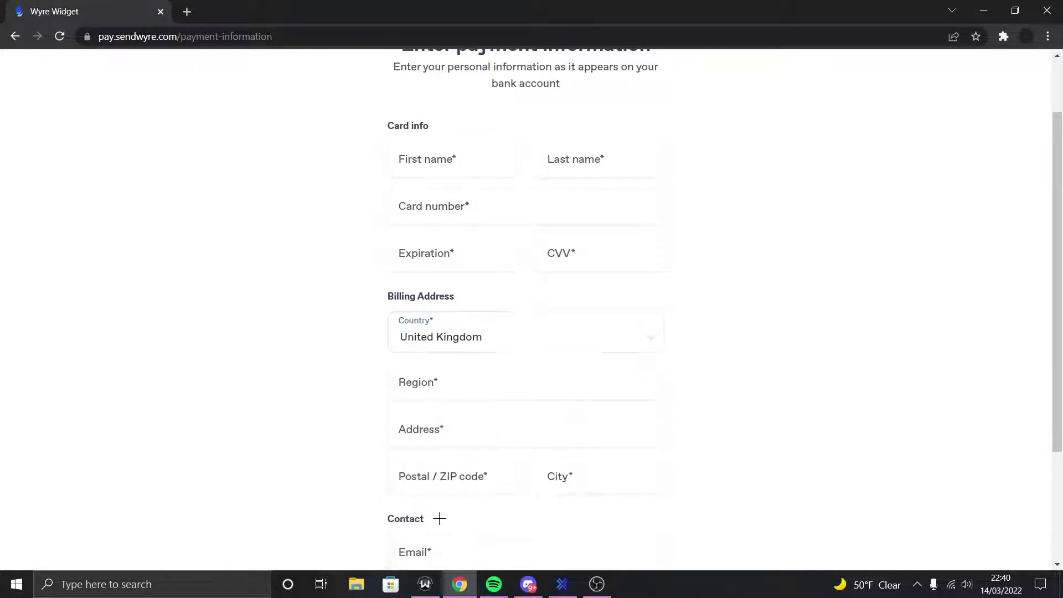
scroll(301, 506, up, 2)
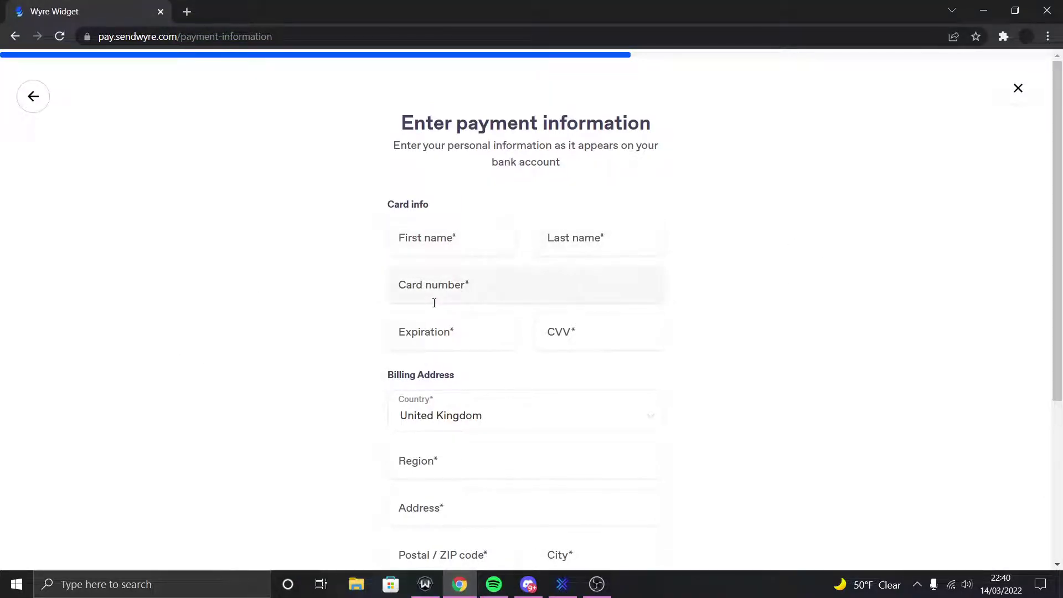
scroll(532, 309, down, 2)
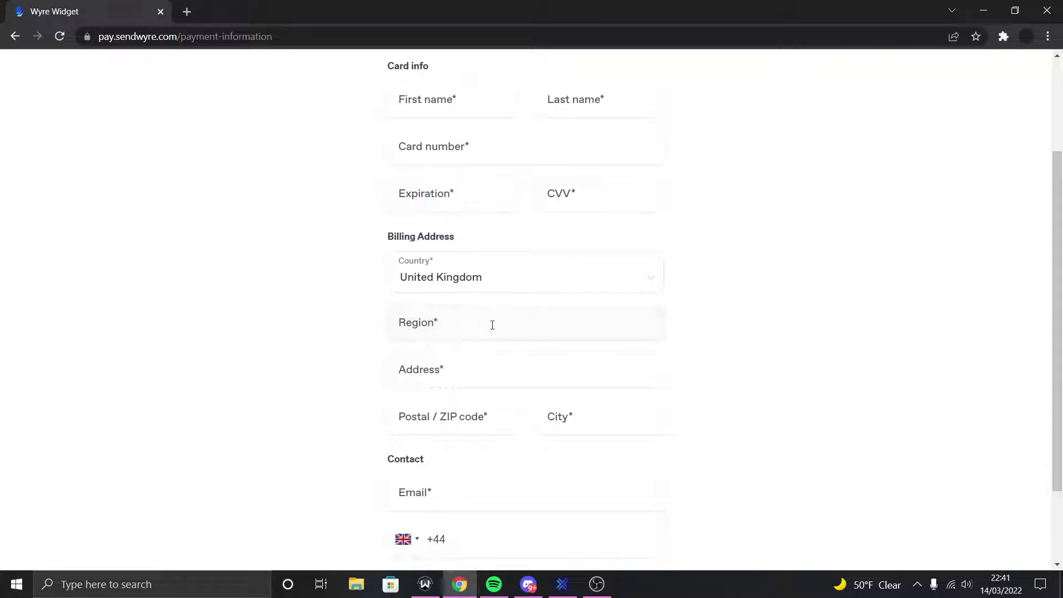
scroll(492, 325, down, 1)
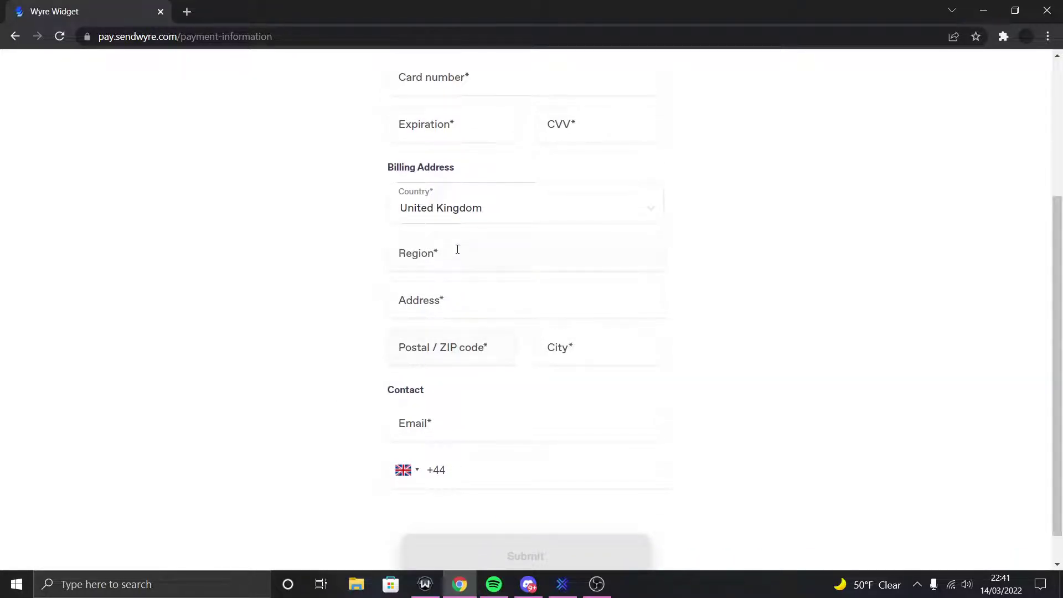
click(477, 204)
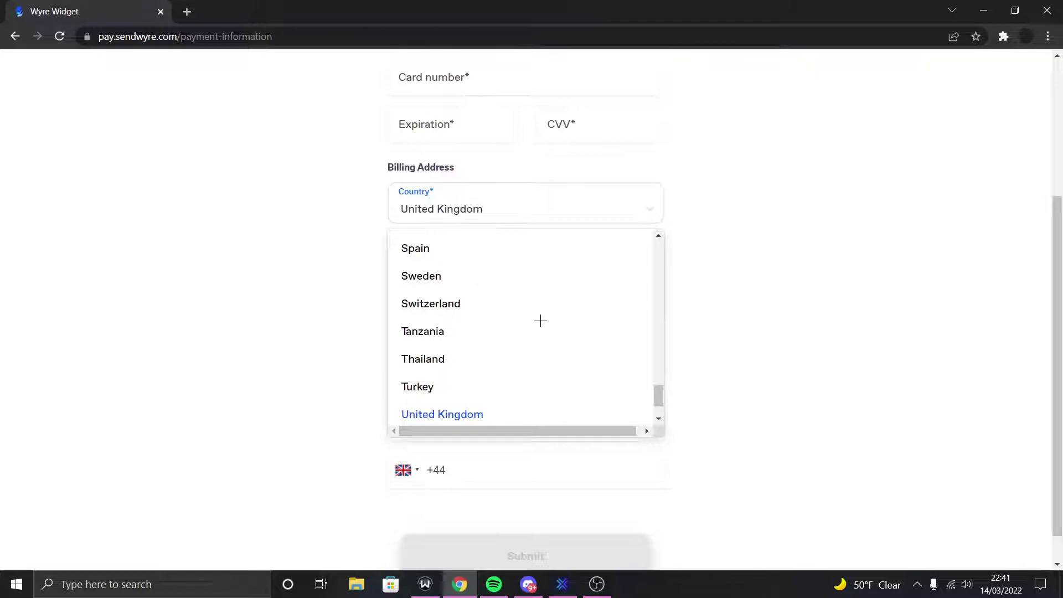
click(302, 309)
scroll(520, 318, up, 3)
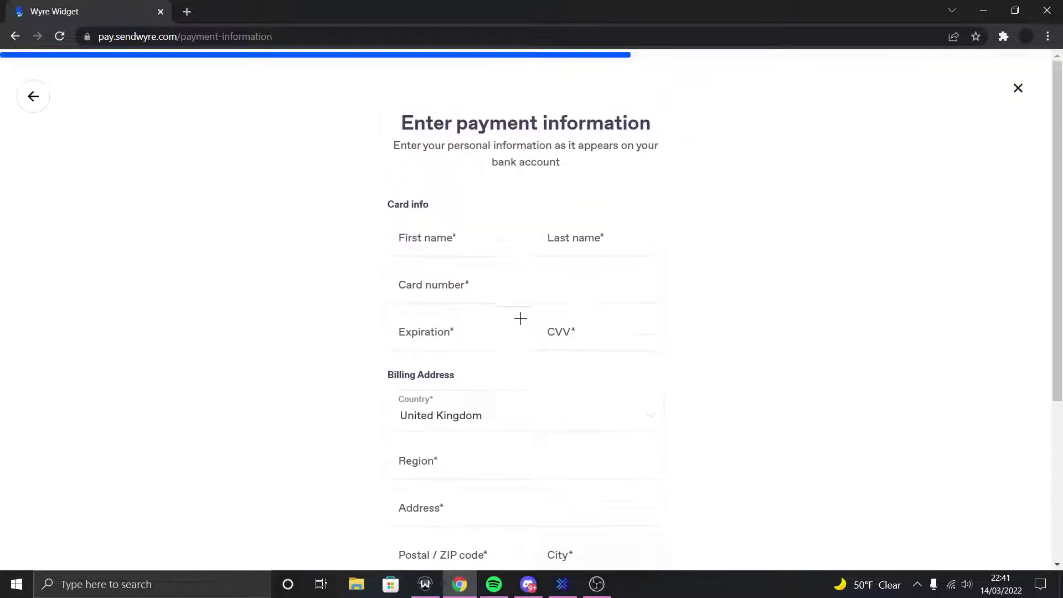
scroll(779, 250, down, 4)
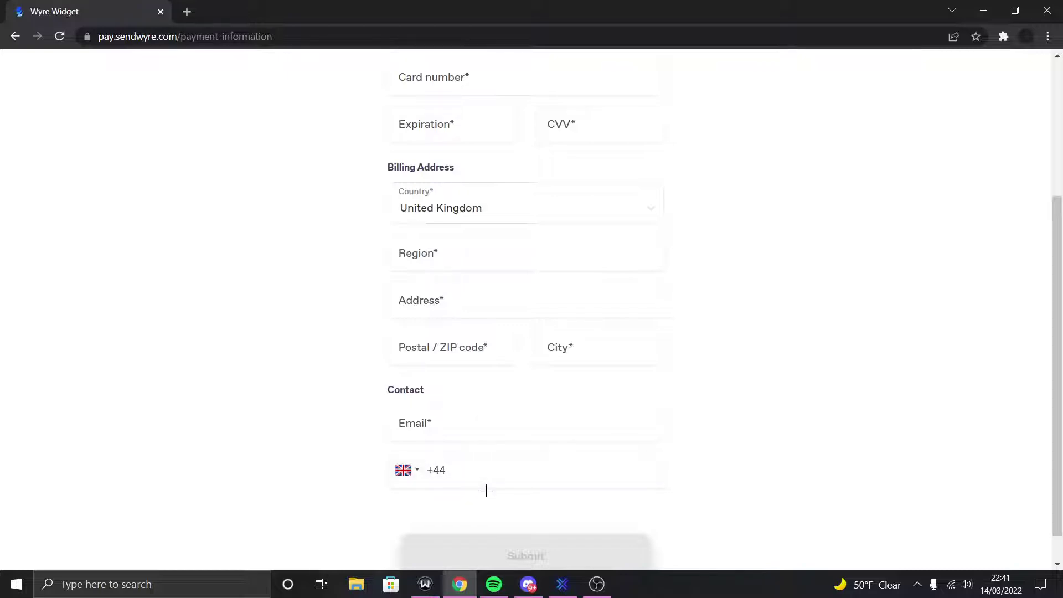
scroll(486, 490, up, 4)
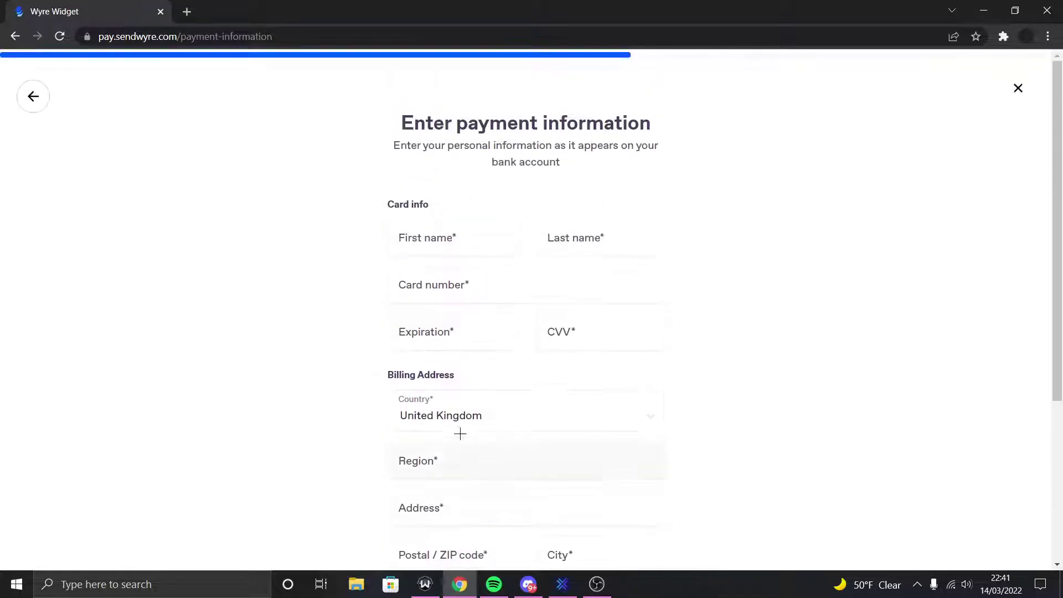
scroll(321, 350, down, 4)
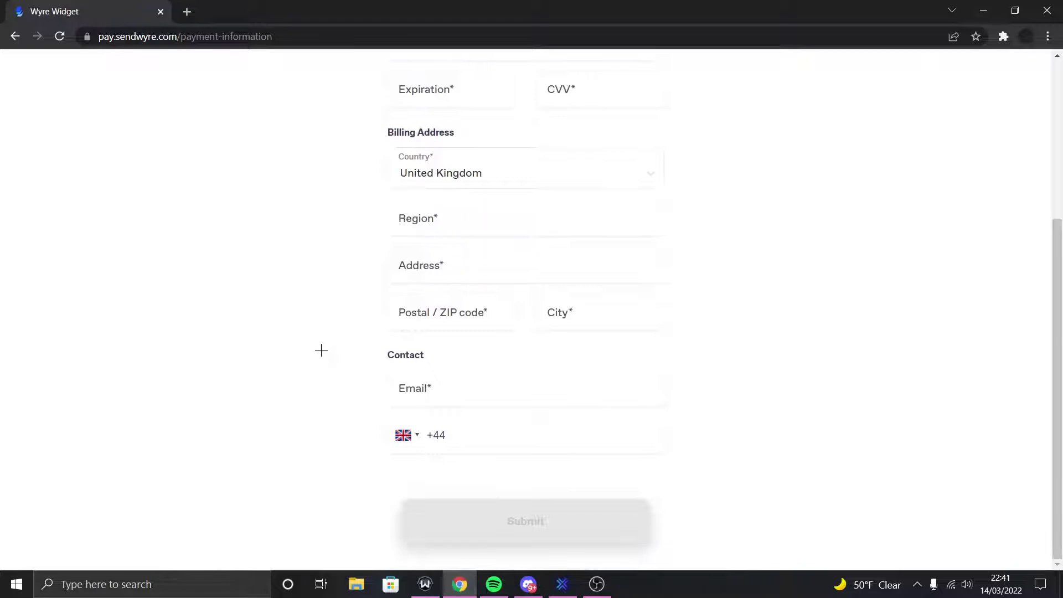
scroll(462, 487, up, 4)
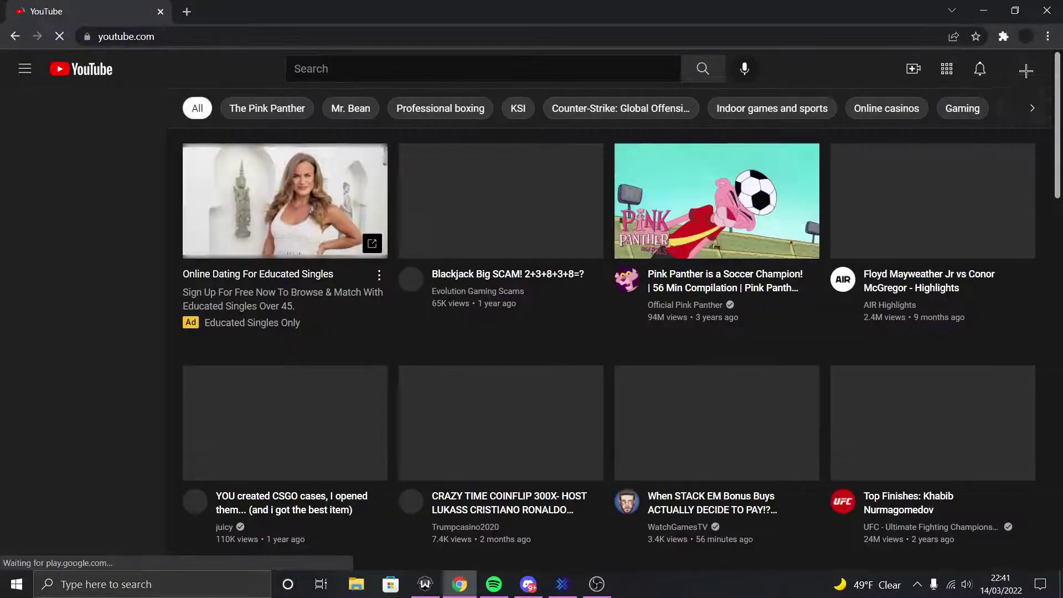
Show your YouTube channel's Videos page of uploads, then bring OBS Studio in front of it
click(1026, 70)
click(921, 150)
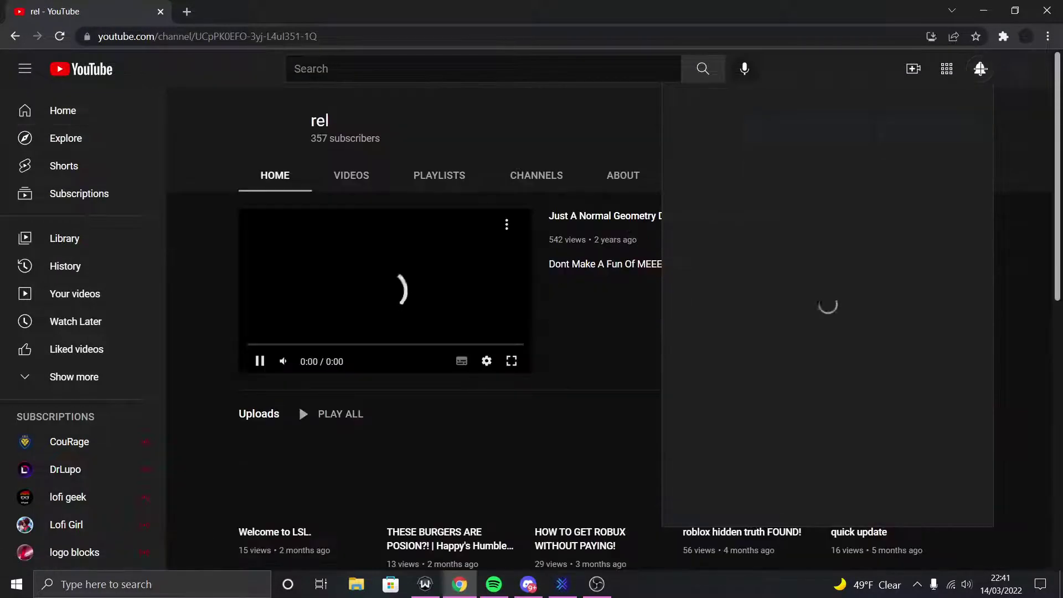
click(979, 69)
click(237, 209)
click(351, 175)
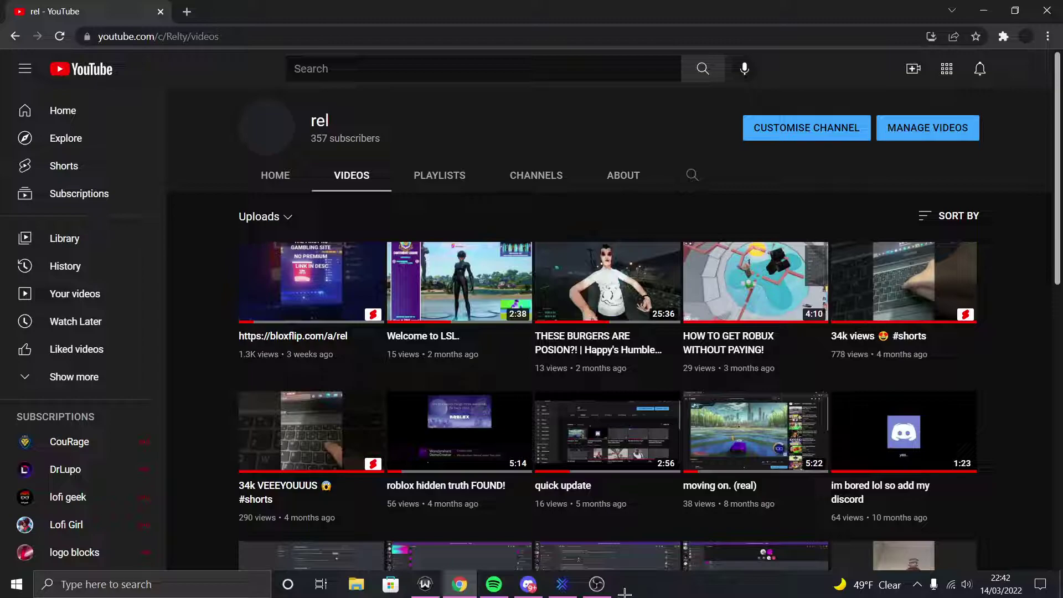
click(596, 584)
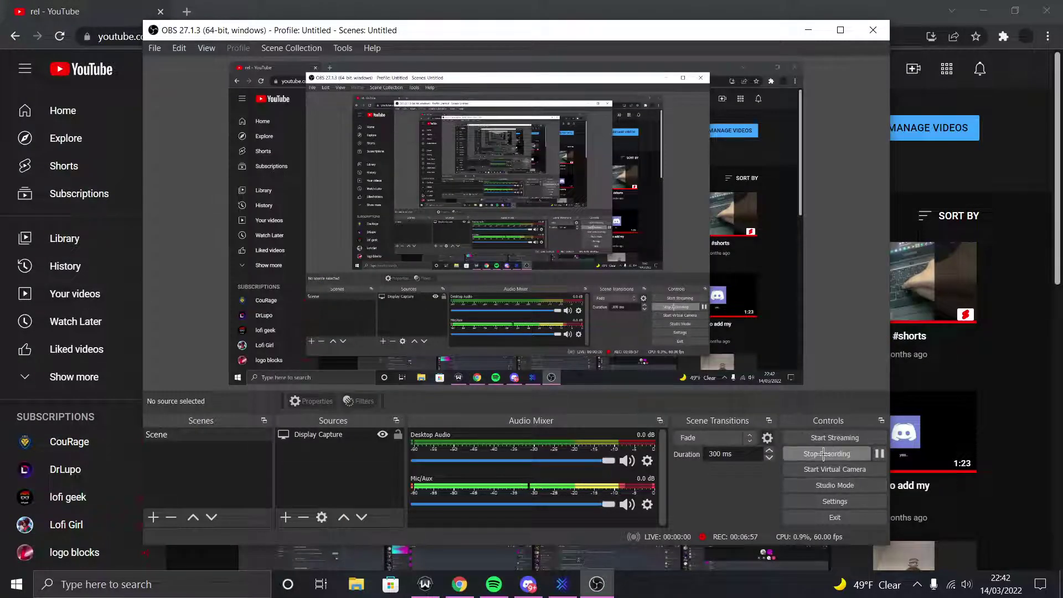